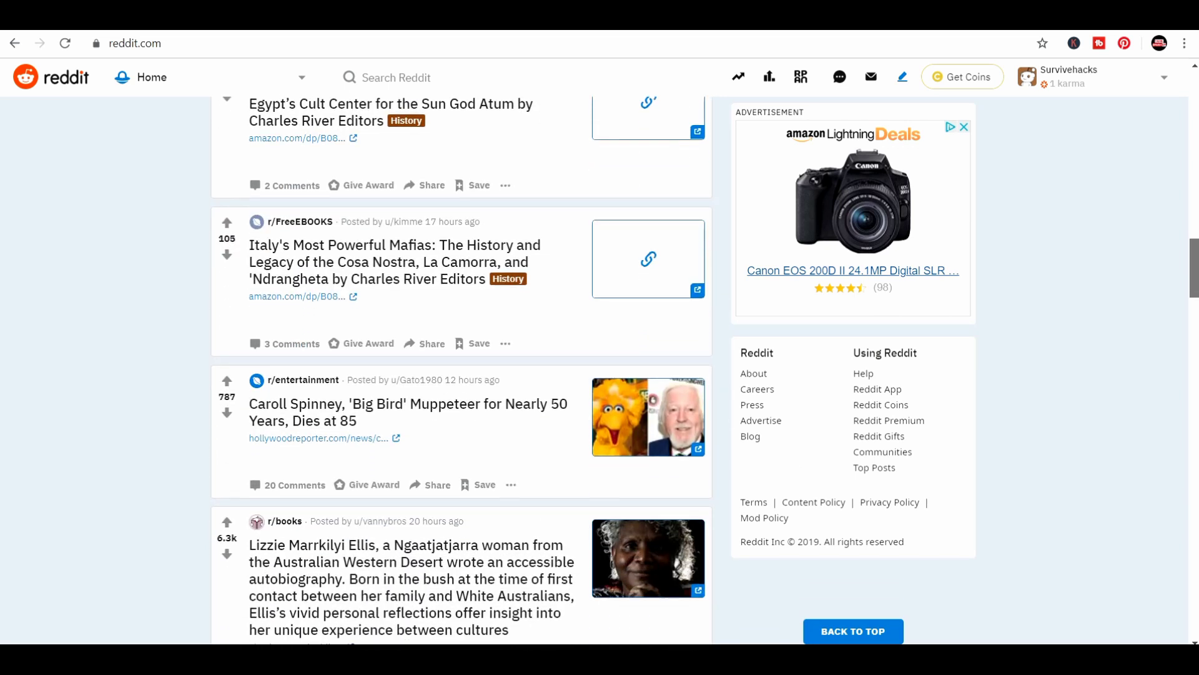
# Look through the posts in the Reddit home feed, down to the r/FreeEBOOKS book listings
pyautogui.scroll(-3, 463, 369)
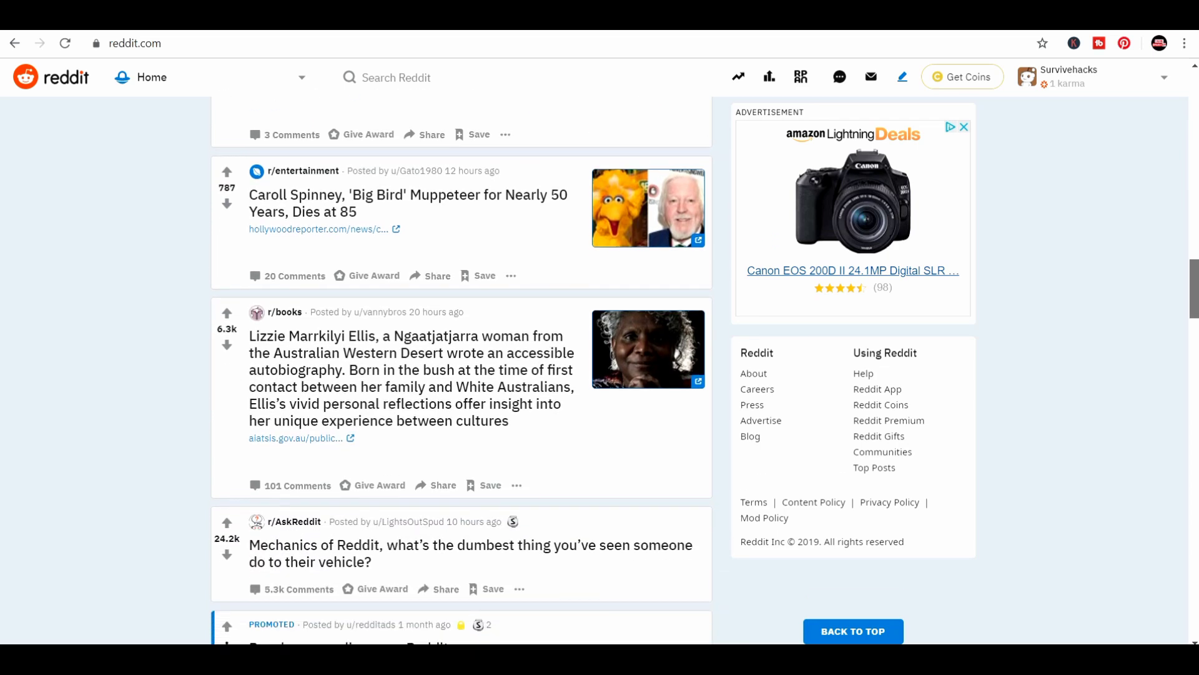
pyautogui.scroll(-5, 462, 368)
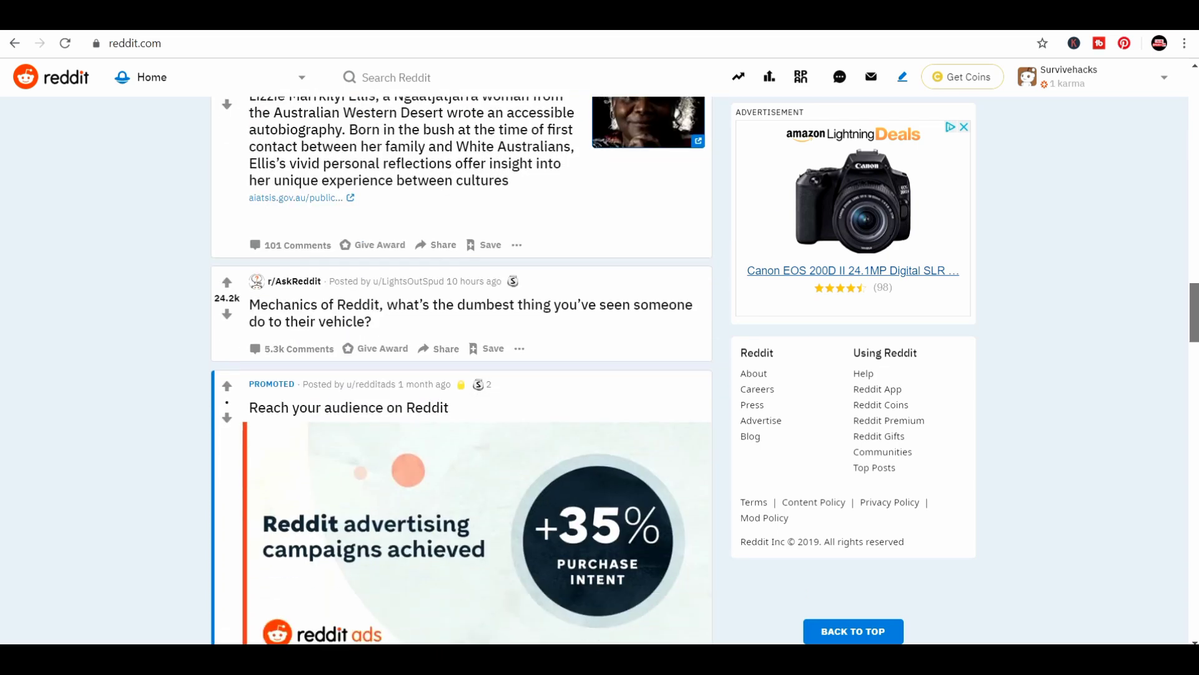
pyautogui.scroll(-2, 462, 369)
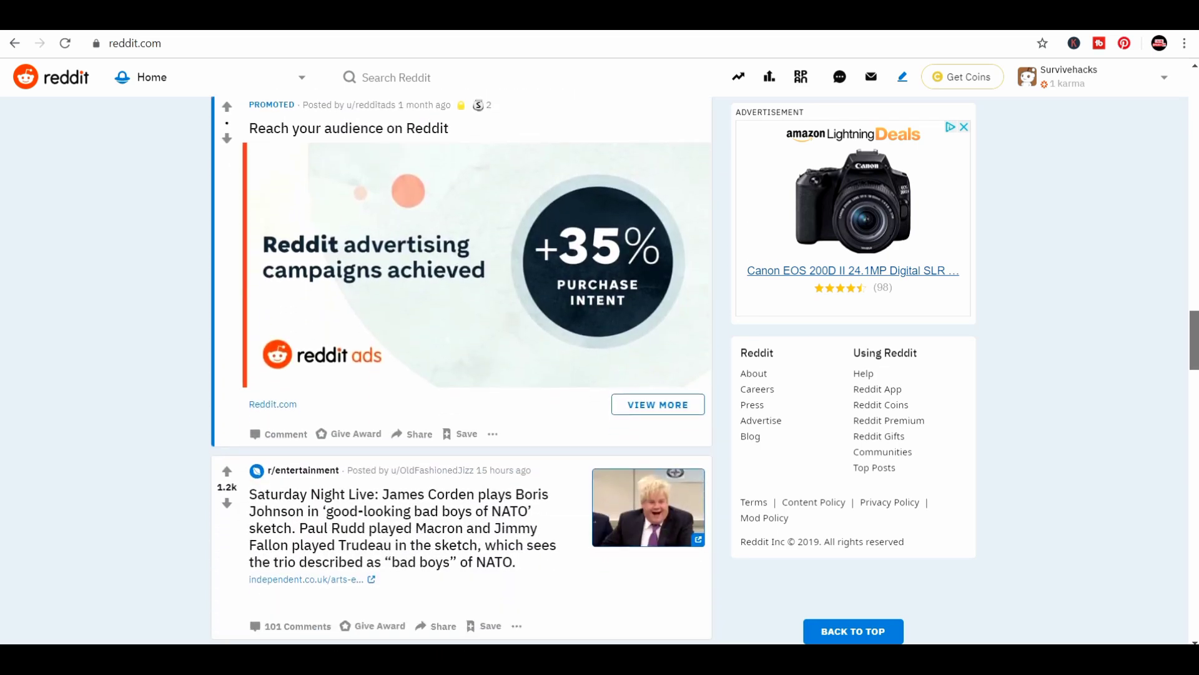
pyautogui.scroll(-3, 462, 368)
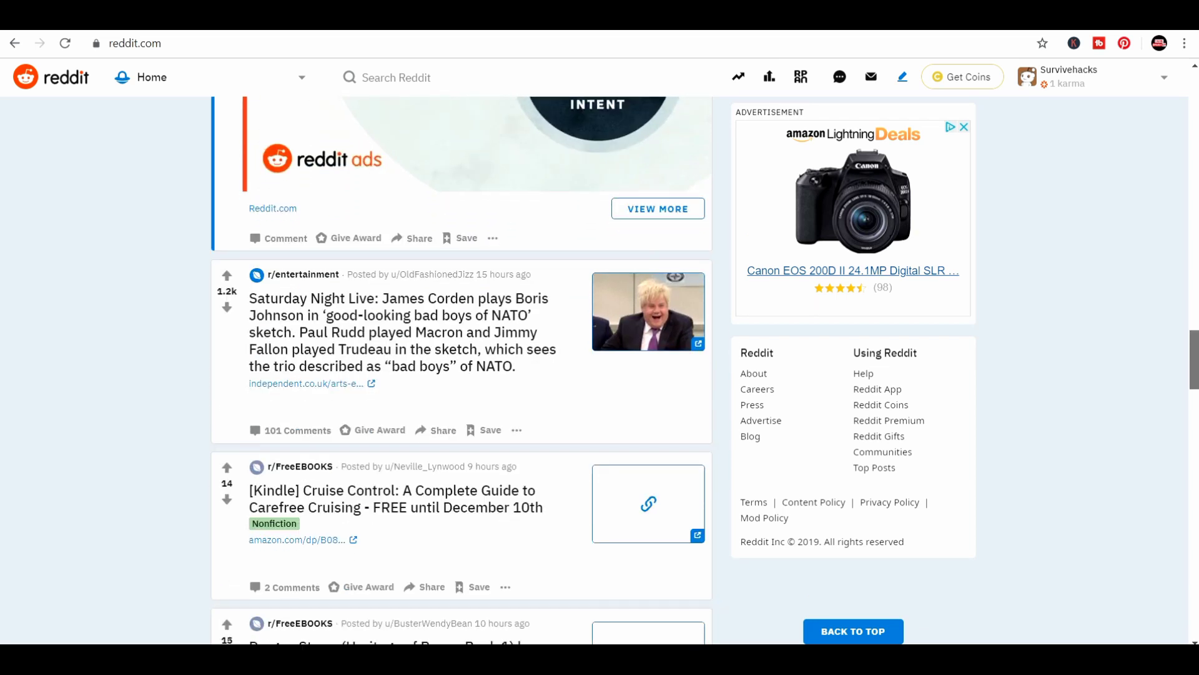
pyautogui.scroll(-3, 462, 369)
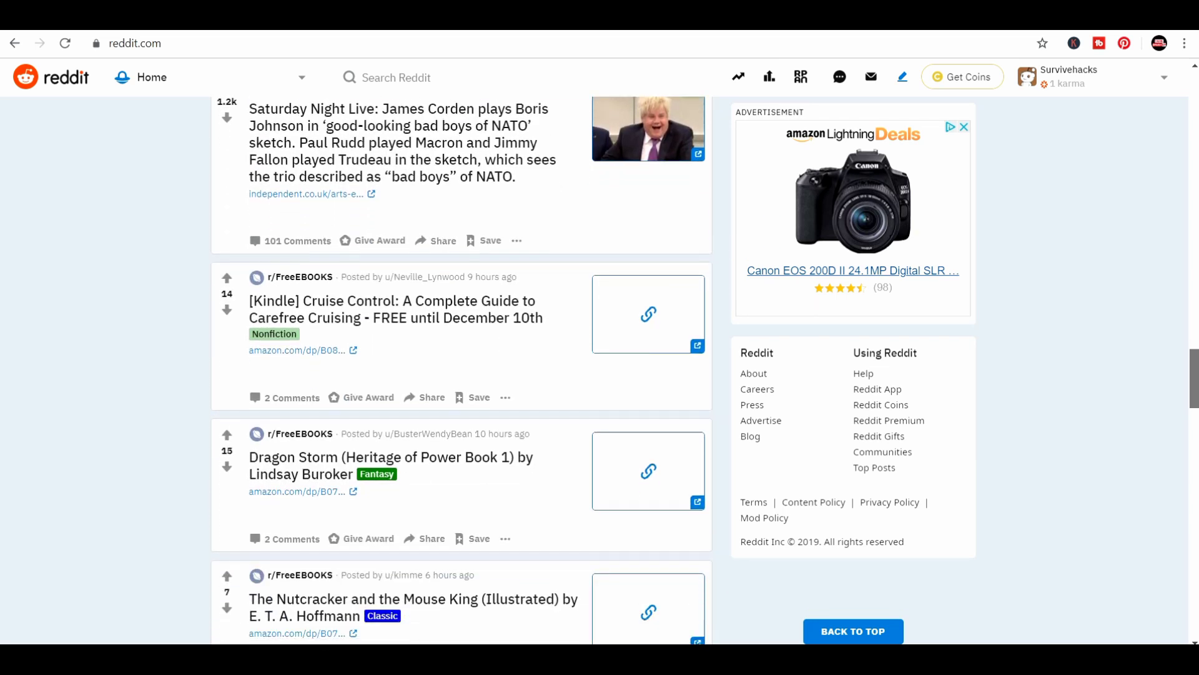
pyautogui.scroll(-1, 463, 369)
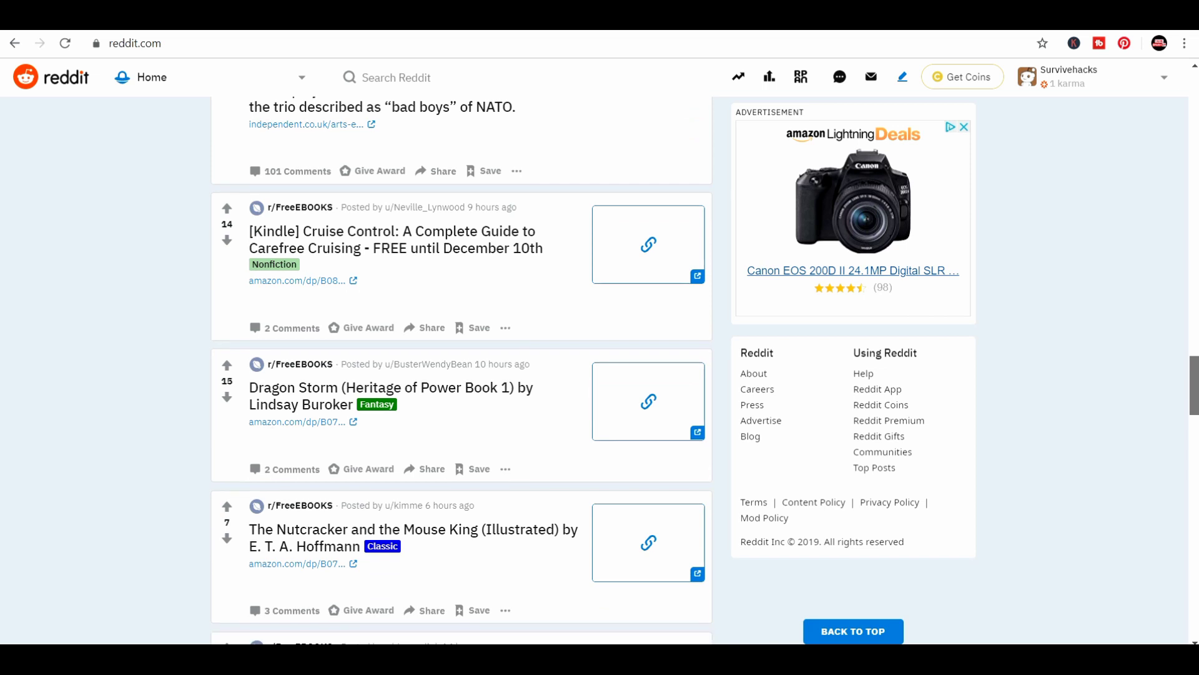
pyautogui.scroll(-1, 462, 368)
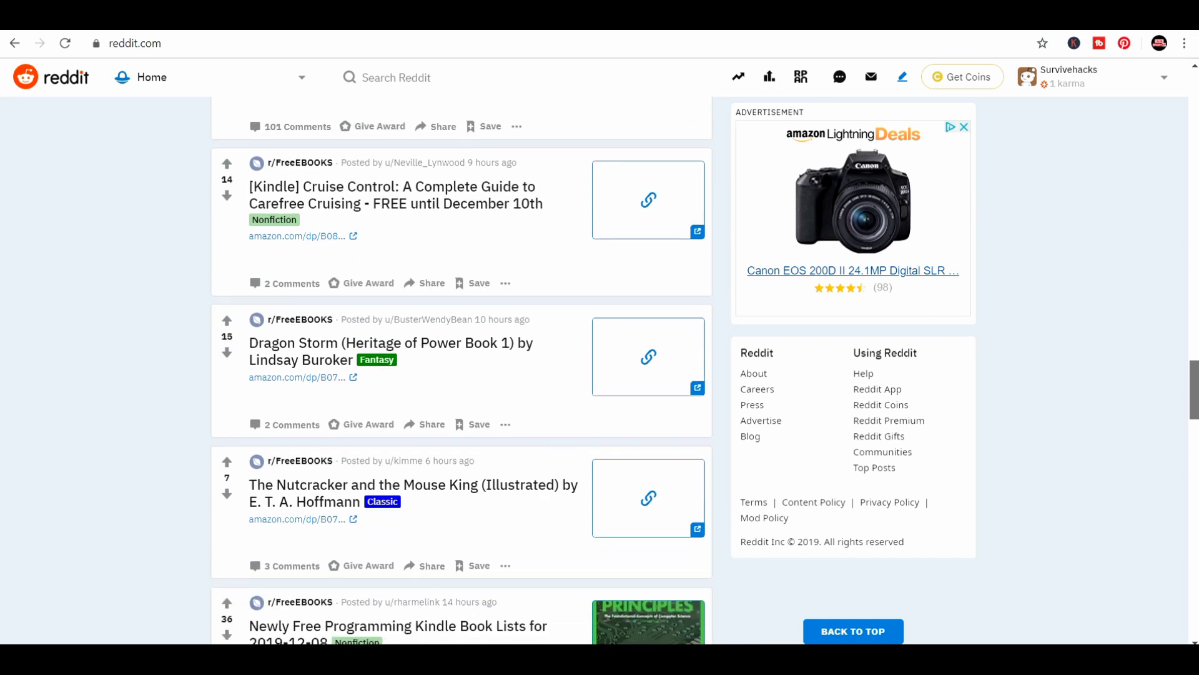
pyautogui.scroll(-1, 463, 369)
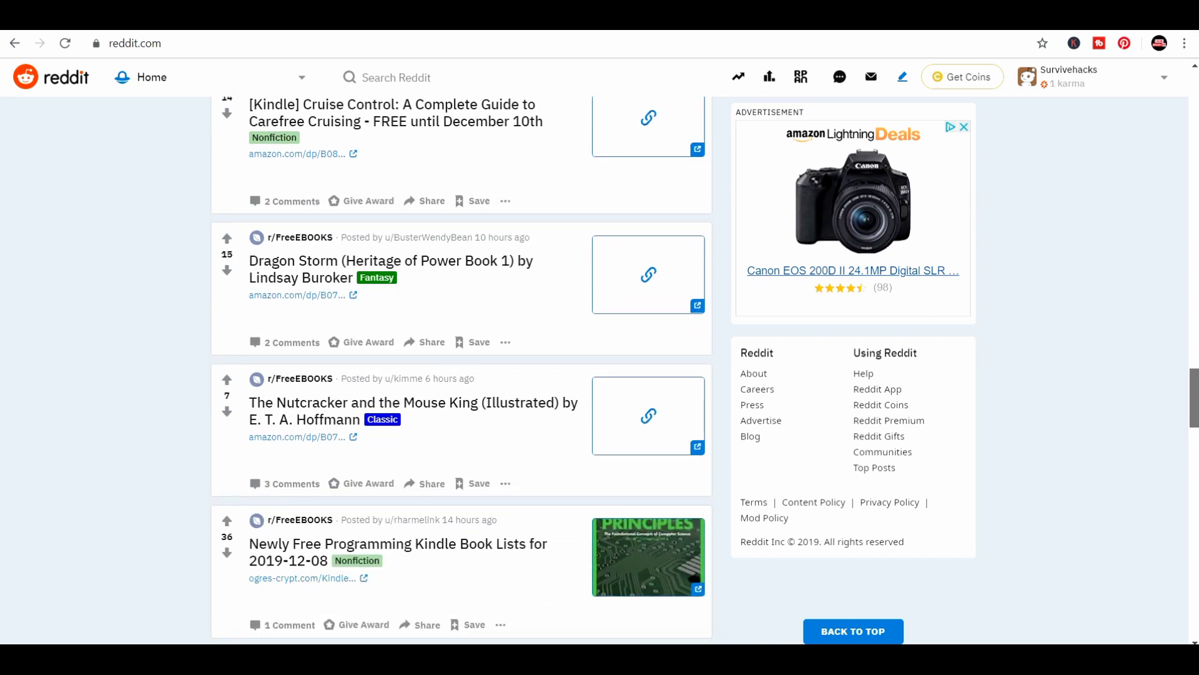
pyautogui.scroll(1, 719, 233)
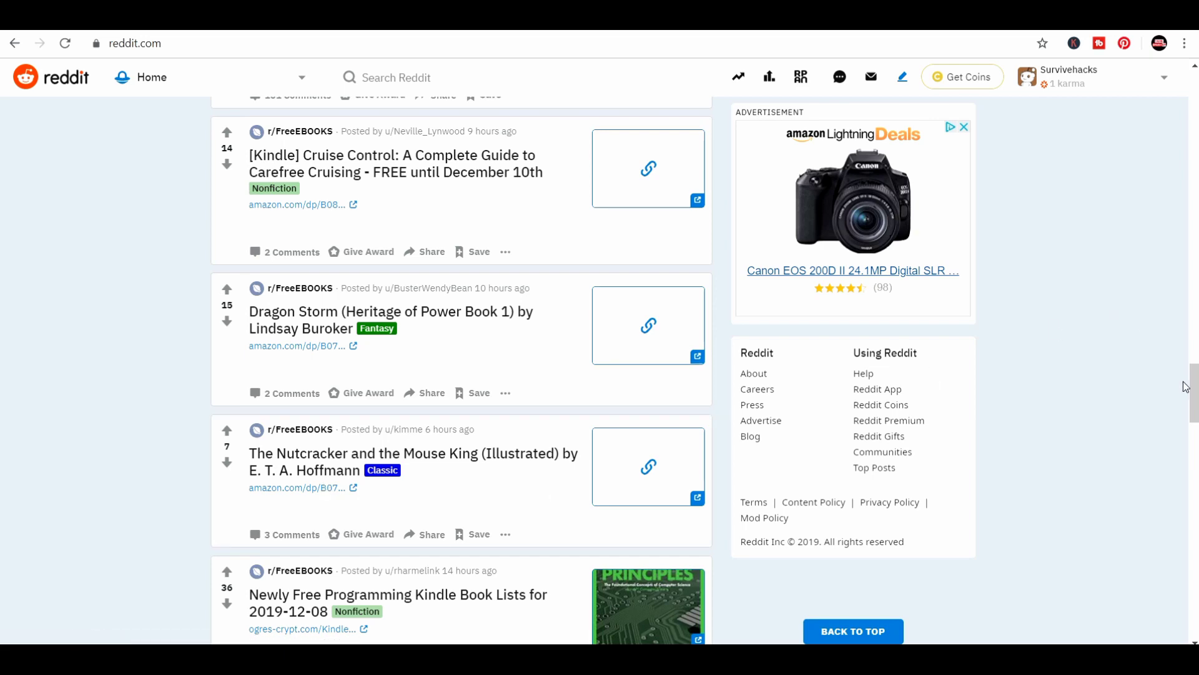
# Start a new Reddit post, view the image and video and link formats, and settle on the text post format
pyautogui.moveTo(1185, 386); pyautogui.dragTo(1193, 85)
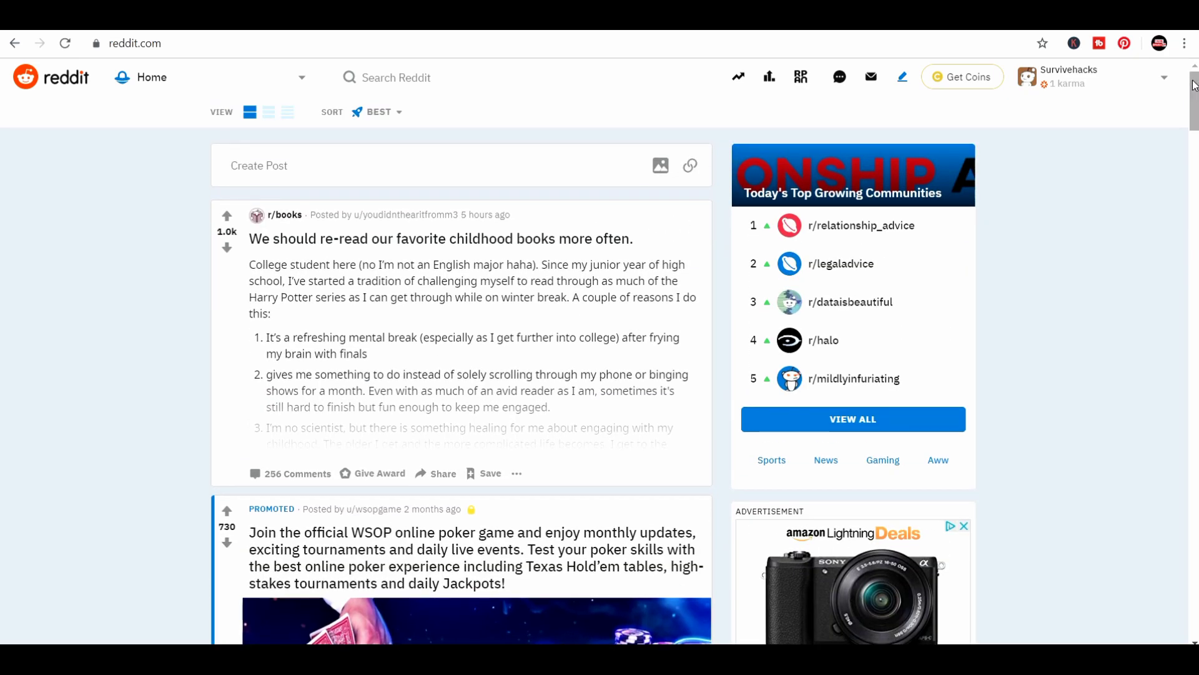
pyautogui.click(510, 165)
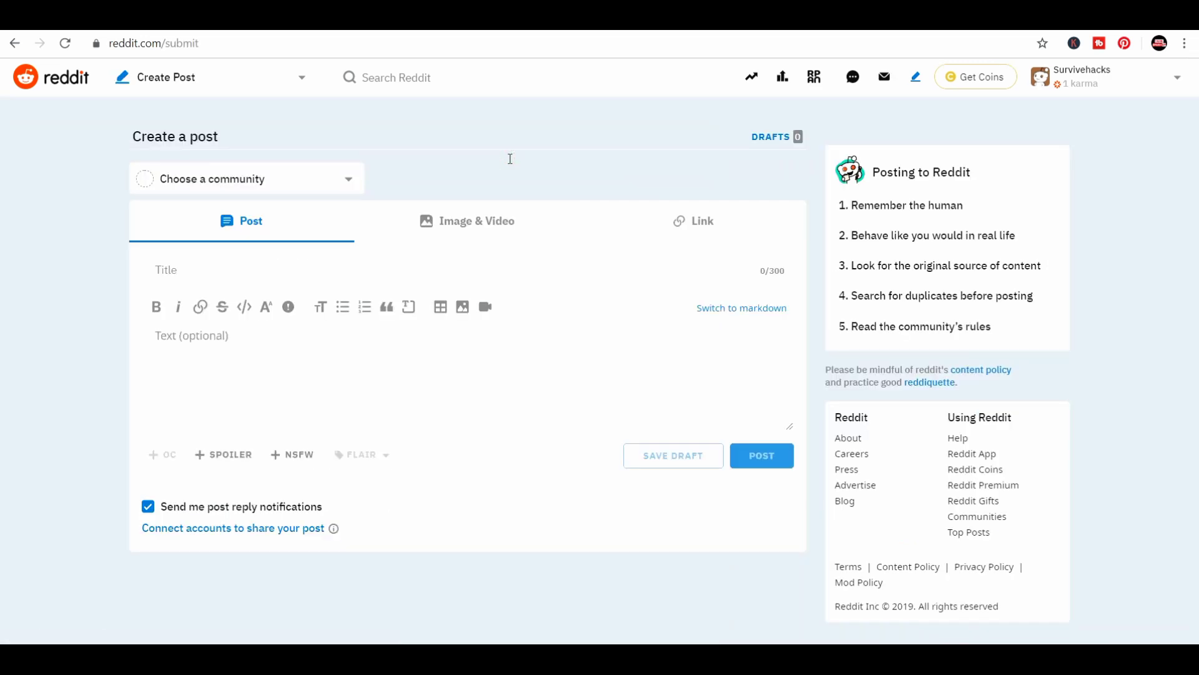
pyautogui.click(488, 226)
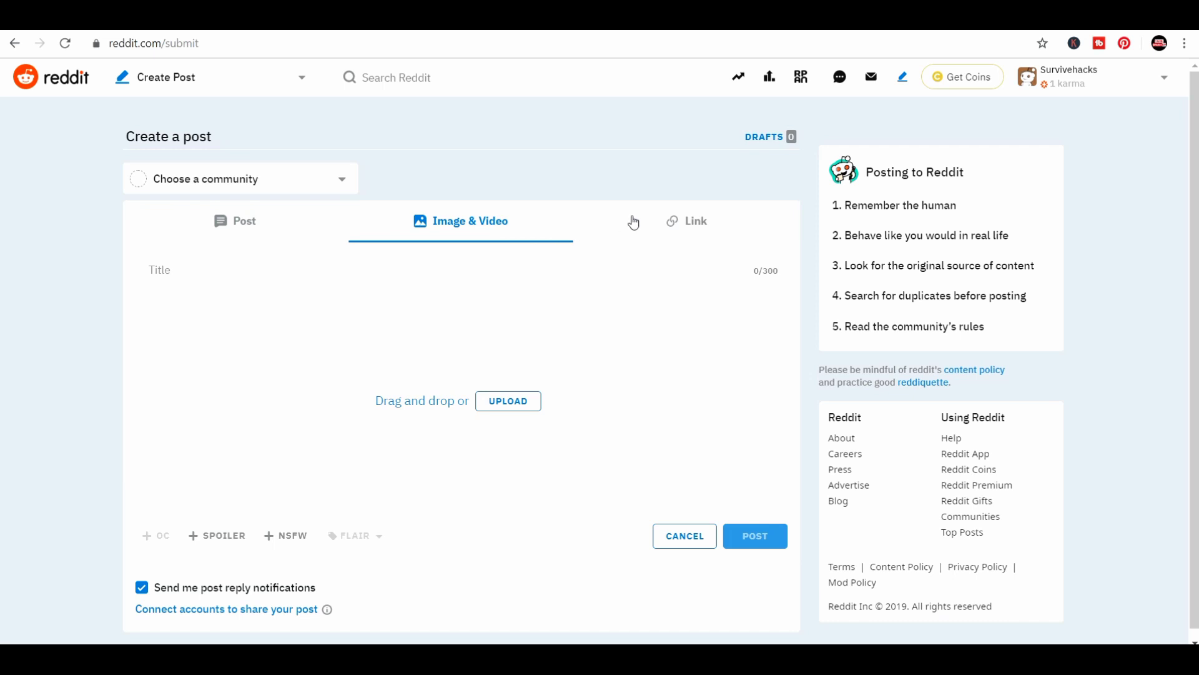
pyautogui.click(673, 219)
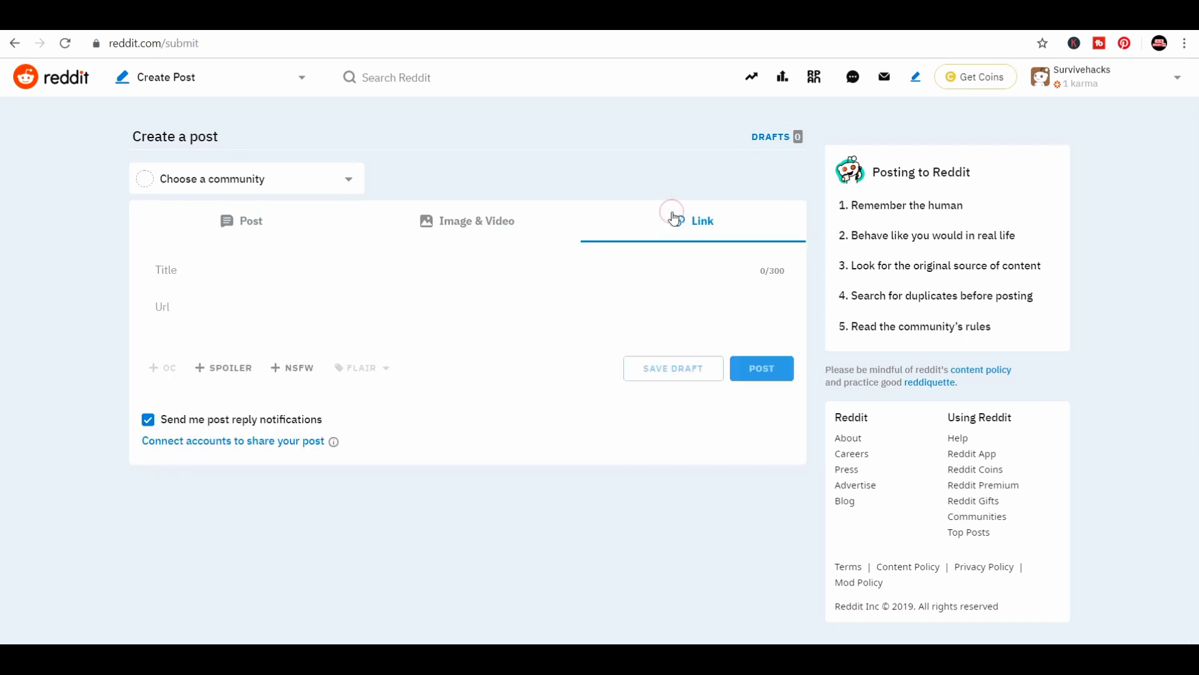
pyautogui.click(493, 229)
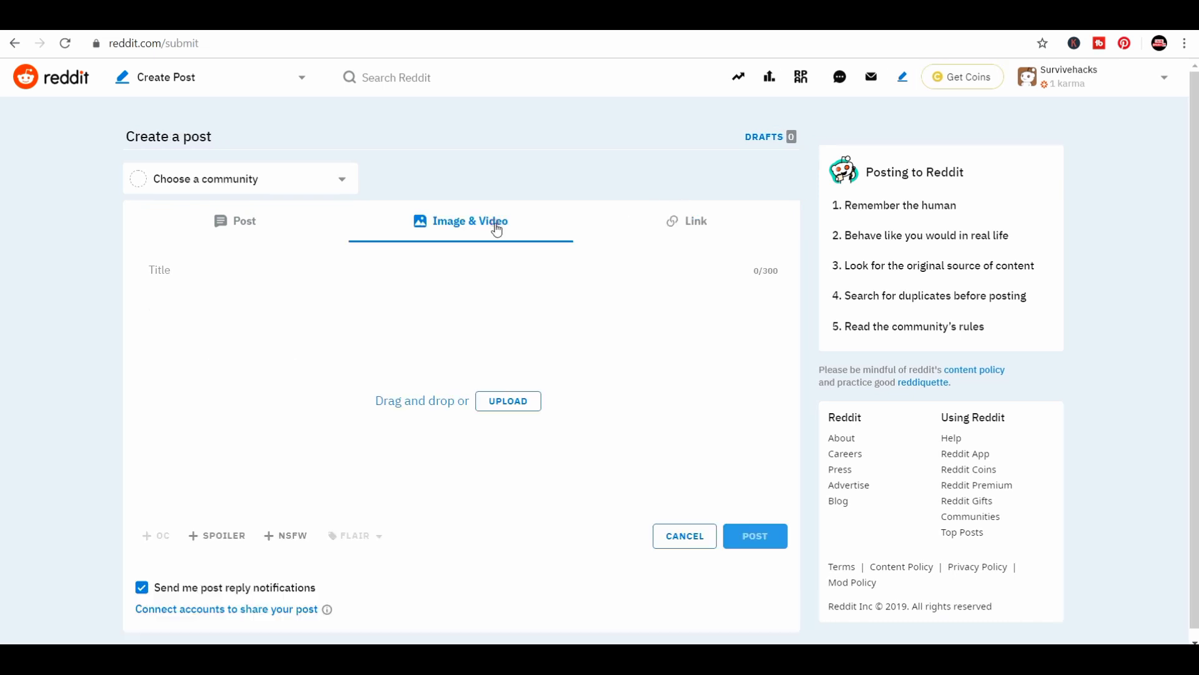
pyautogui.click(310, 230)
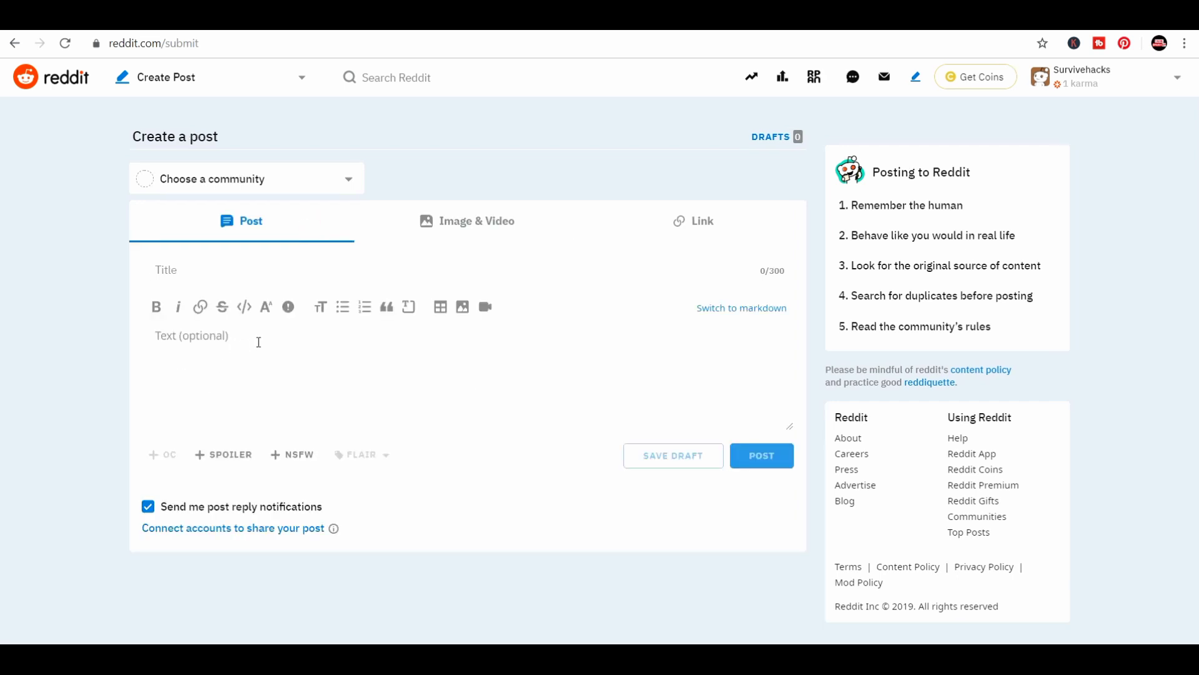
# Enter "Get Your Free Viral Traffic Builder" as the post title
pyautogui.click(271, 269)
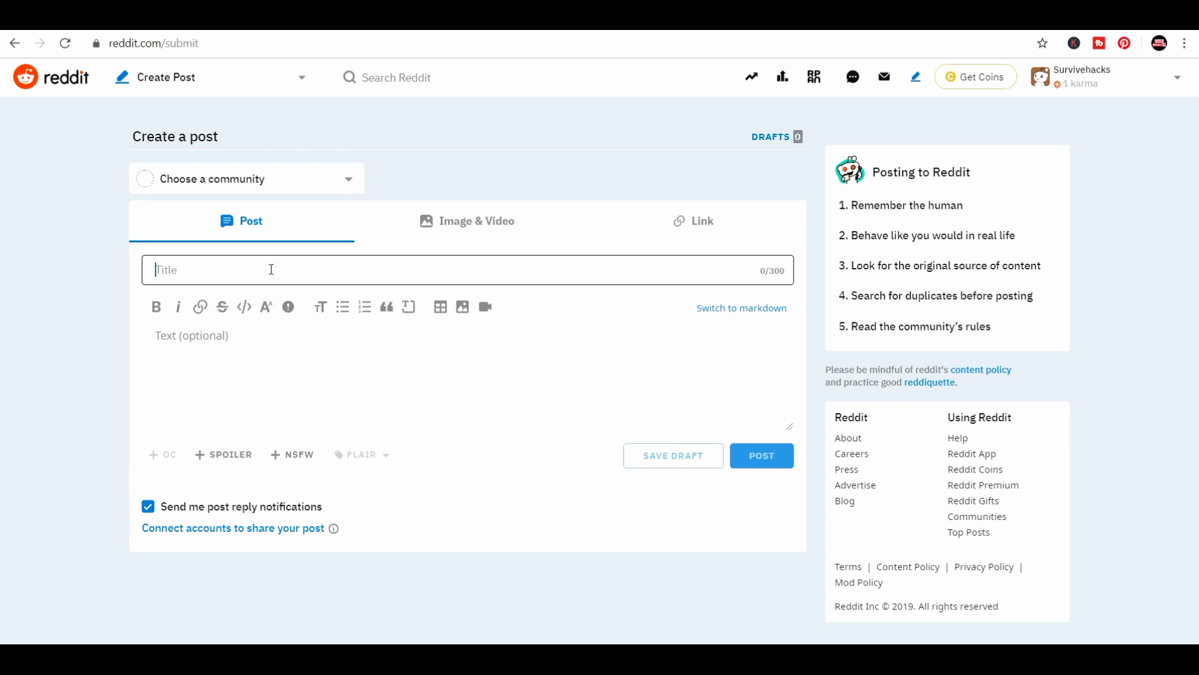
pyautogui.write('Get Your ')
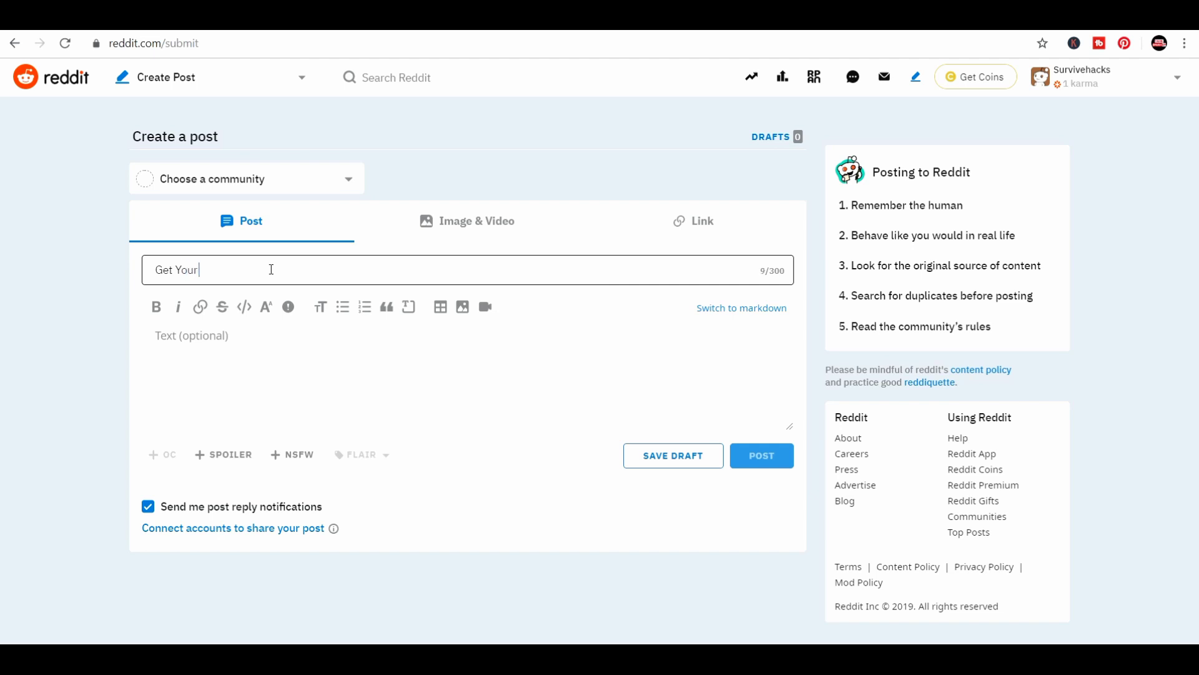
pyautogui.write('Free')
pyautogui.write(' Viral Tr')
pyautogui.write('affic B')
pyautogui.write('uilder')
# Reword the post title to "Get Viral Traffic Builder for FREE"
pyautogui.click(223, 269)
pyautogui.press('BackSpace')
pyautogui.press('BackSpace')
pyautogui.press('BackSpace')
pyautogui.press('BackSpace')
pyautogui.press('BackSpace')
pyautogui.press('BackSpace')
pyautogui.press('BackSpace')
pyautogui.press('BackSpace')
pyautogui.press('BackSpace')
pyautogui.press('BackSpace')
pyautogui.press('Right')
pyautogui.press('Right')
pyautogui.press('Right')
pyautogui.press('Right')
pyautogui.press('Right')
pyautogui.press('Right')
pyautogui.press('Right')
pyautogui.press('Right')
pyautogui.press('Right')
pyautogui.press('Right')
pyautogui.press('Right')
pyautogui.press('Right')
pyautogui.press('Right')
pyautogui.press('Right')
pyautogui.write('for FREE')
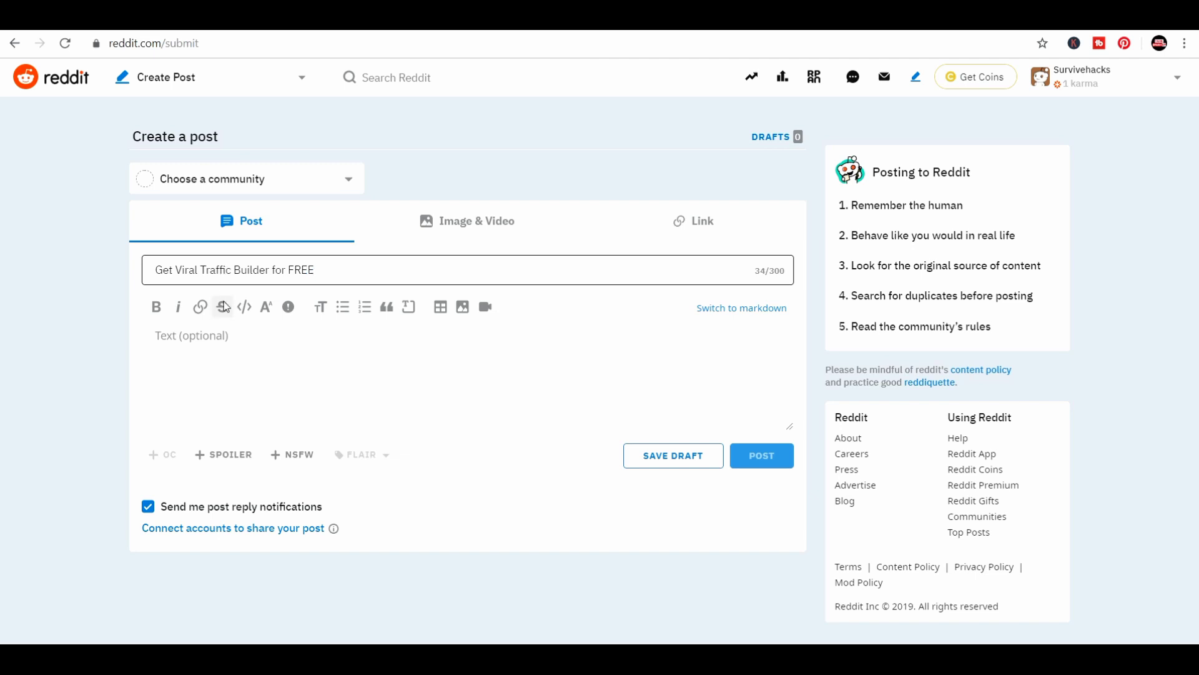
# Begin the post body with "Creating a Blog / Website is not a big deal, But getting organic traffic is pretty much"
pyautogui.click(213, 339)
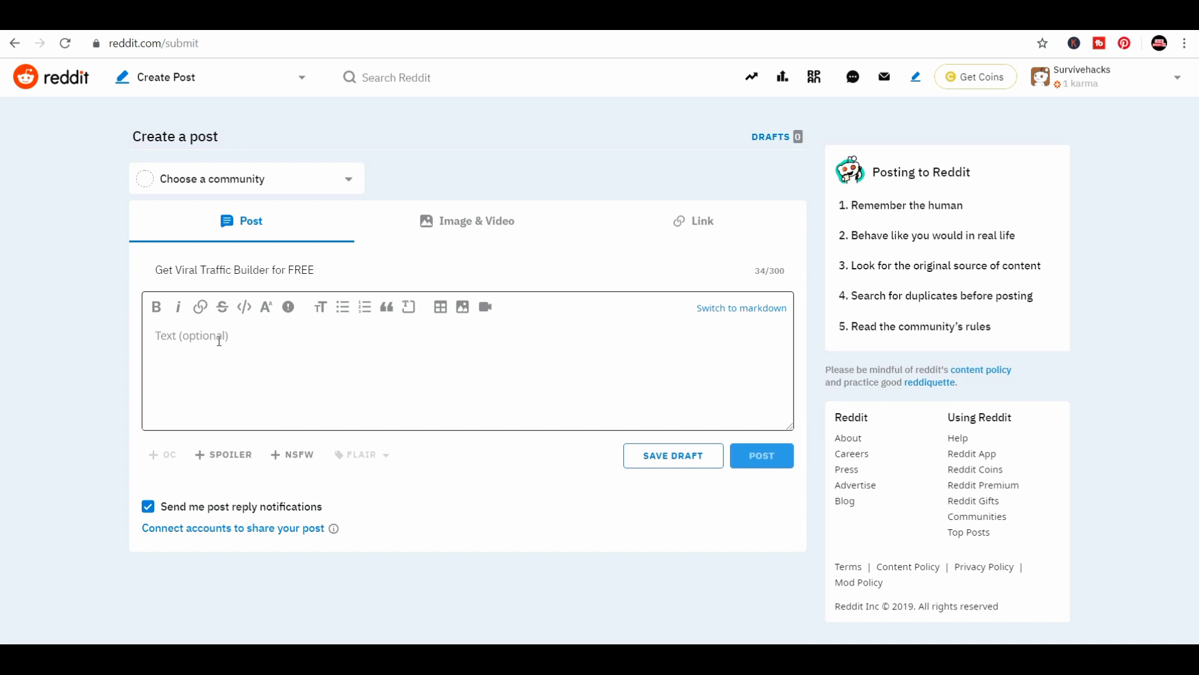
pyautogui.write('Creating a Blog / Website is noth')
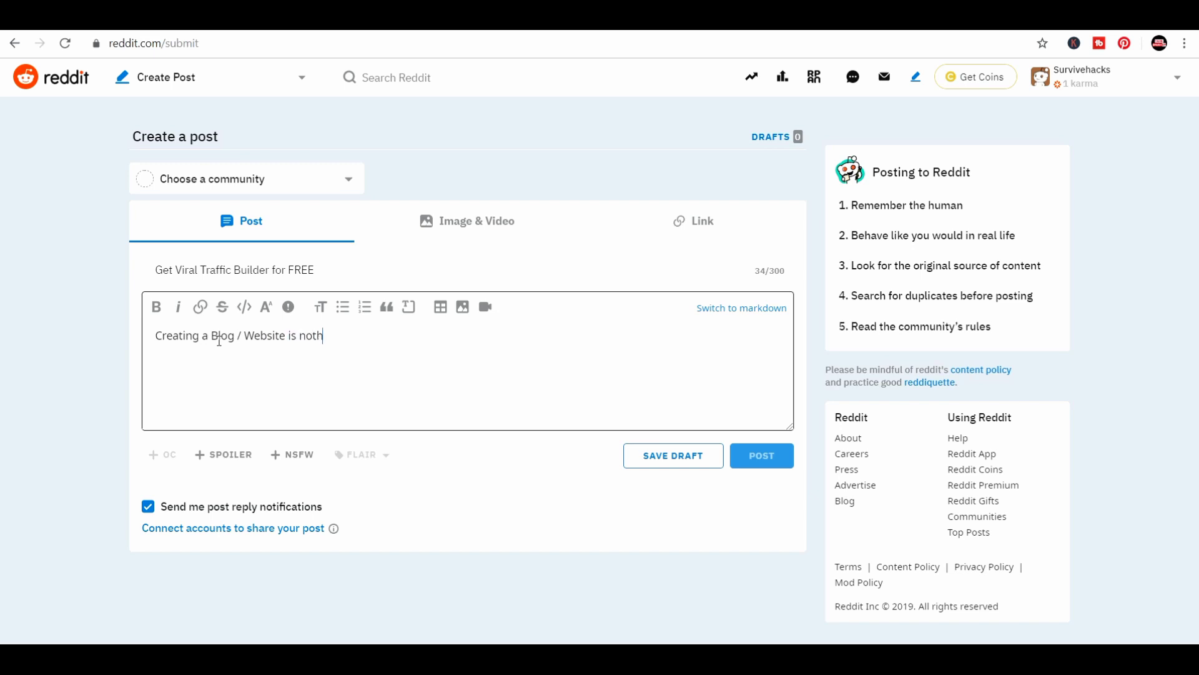
pyautogui.press('BackSpace')
pyautogui.write('a big deal, But getting ')
pyautogui.write('vis')
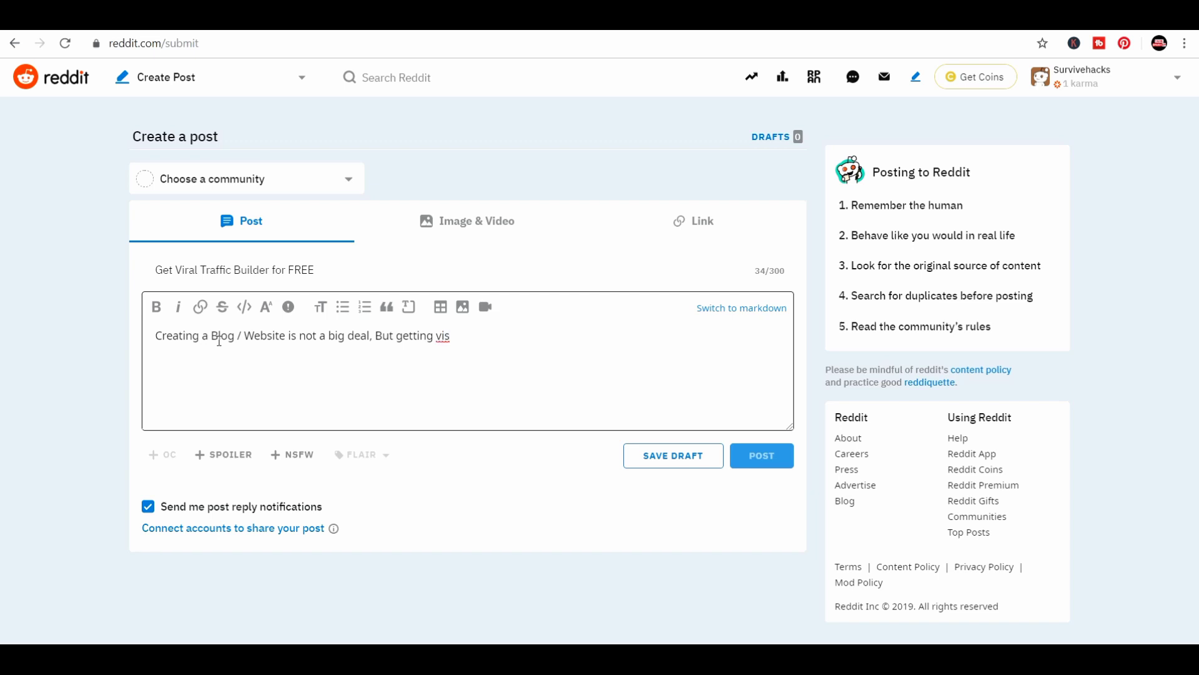
pyautogui.press('BackSpace')
pyautogui.press('BackSpace')
pyautogui.press('BackSpace')
pyautogui.write('organic traffic is pretty much ')
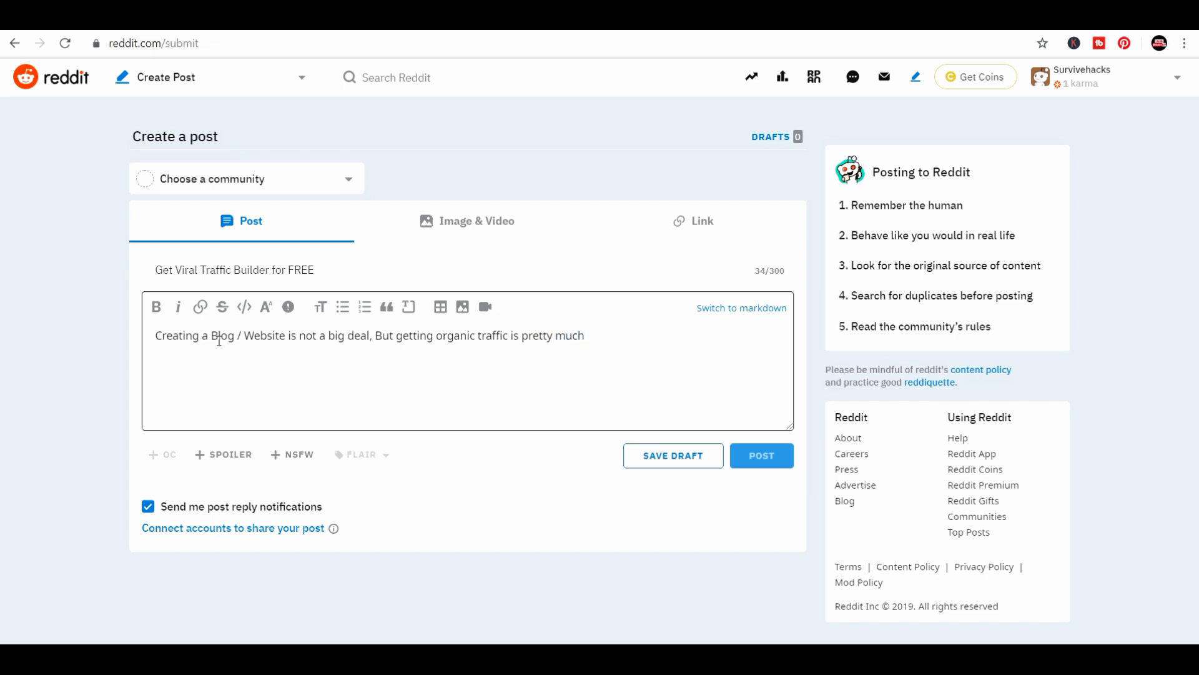
# Continue the post body with "harder now a days due to high competition. Here is the Software that"
pyautogui.write('harder now a ds')
pyautogui.press('BackSpace')
pyautogui.write('ays due to high')
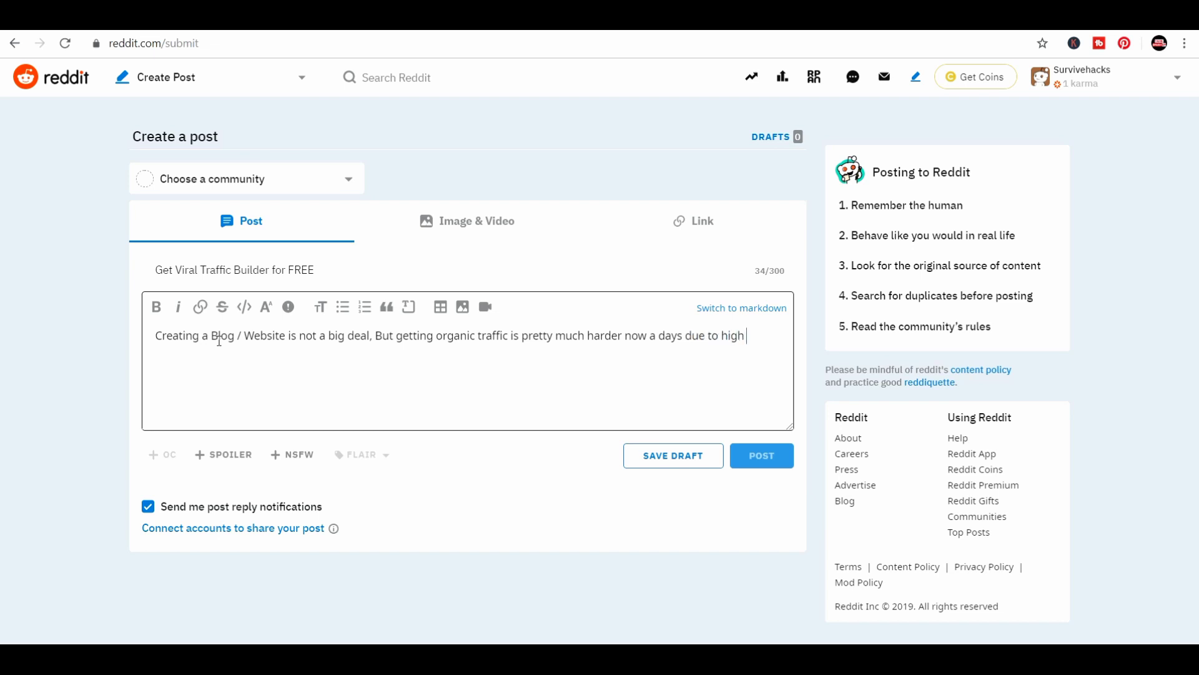
pyautogui.write(' competion')
pyautogui.press('BackSpace')
pyautogui.press('BackSpace')
pyautogui.press('BackSpace')
pyautogui.write('tion . Here is the Soft')
pyautogui.write('ware that ')
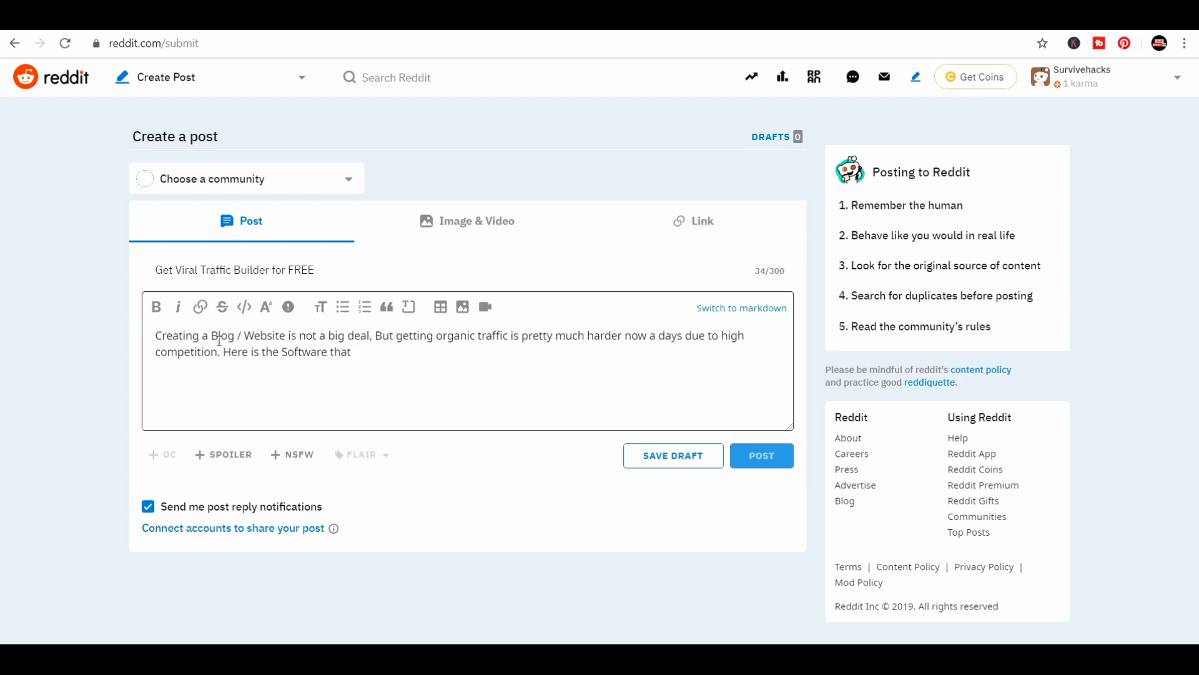
# Complete the post body with "Brings you Free Organic Traffic and Its 100% FREE for You Now! Get it Now Here :"
pyautogui.write('Brings you Free')
pyautogui.write(' Organic Traffic')
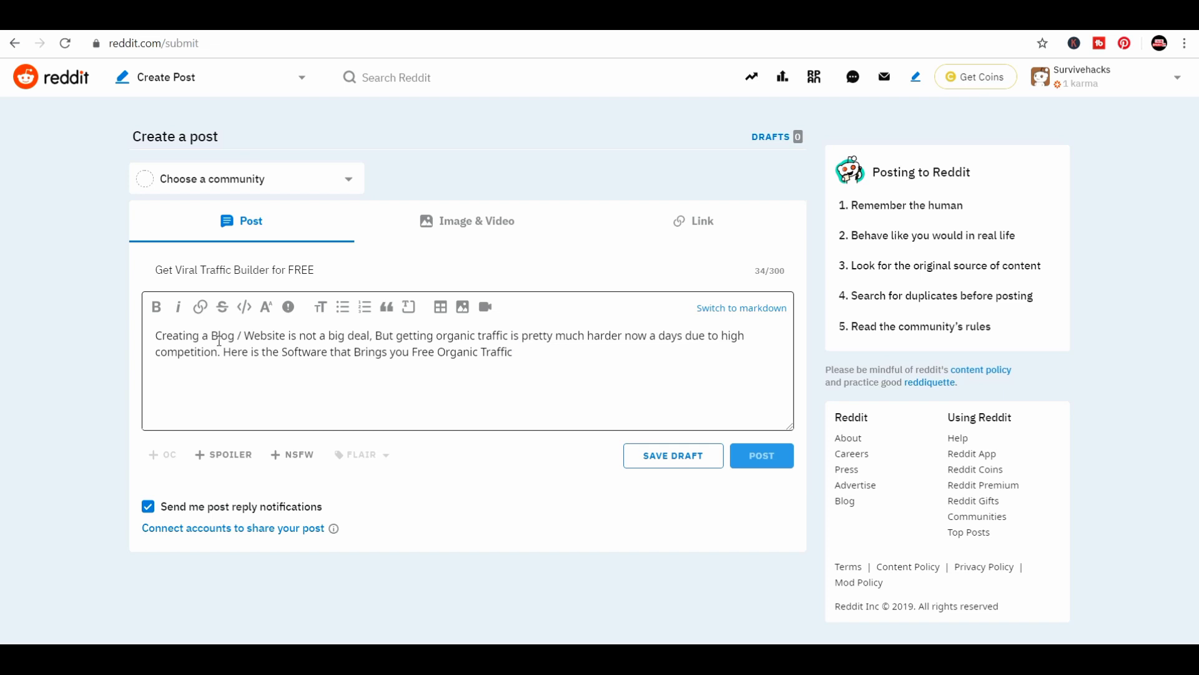
pyautogui.write('and It FREE for You Now! Get')
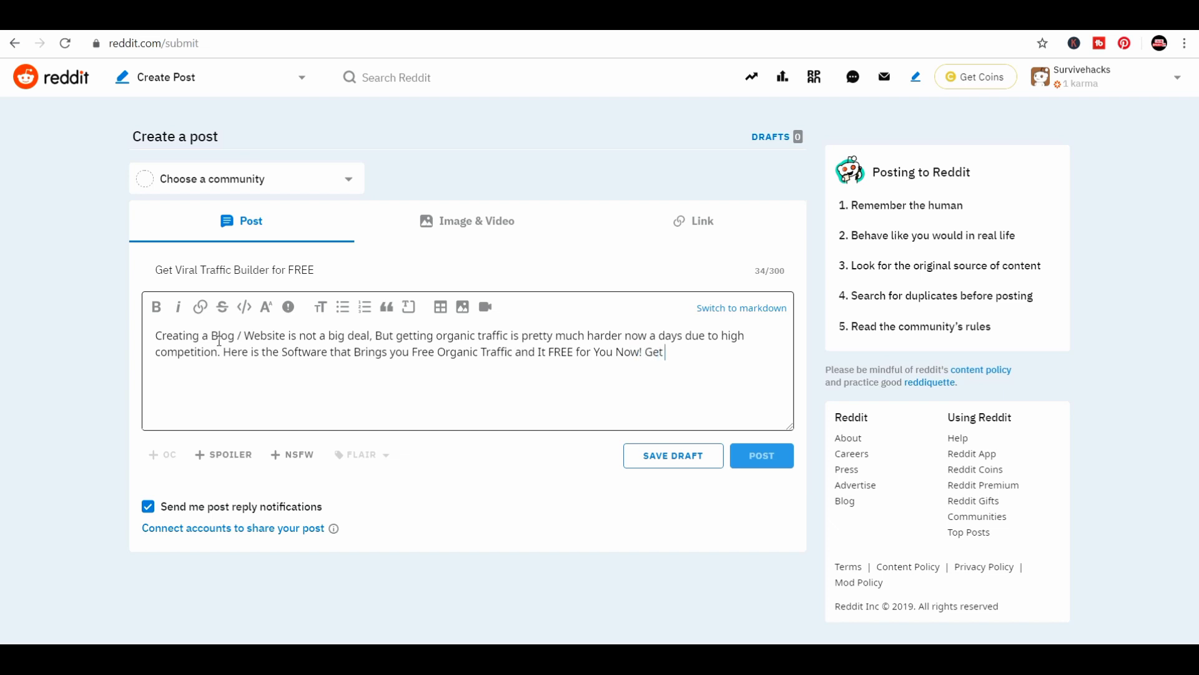
pyautogui.write(' it Now Here :')
pyautogui.write("'s 100")
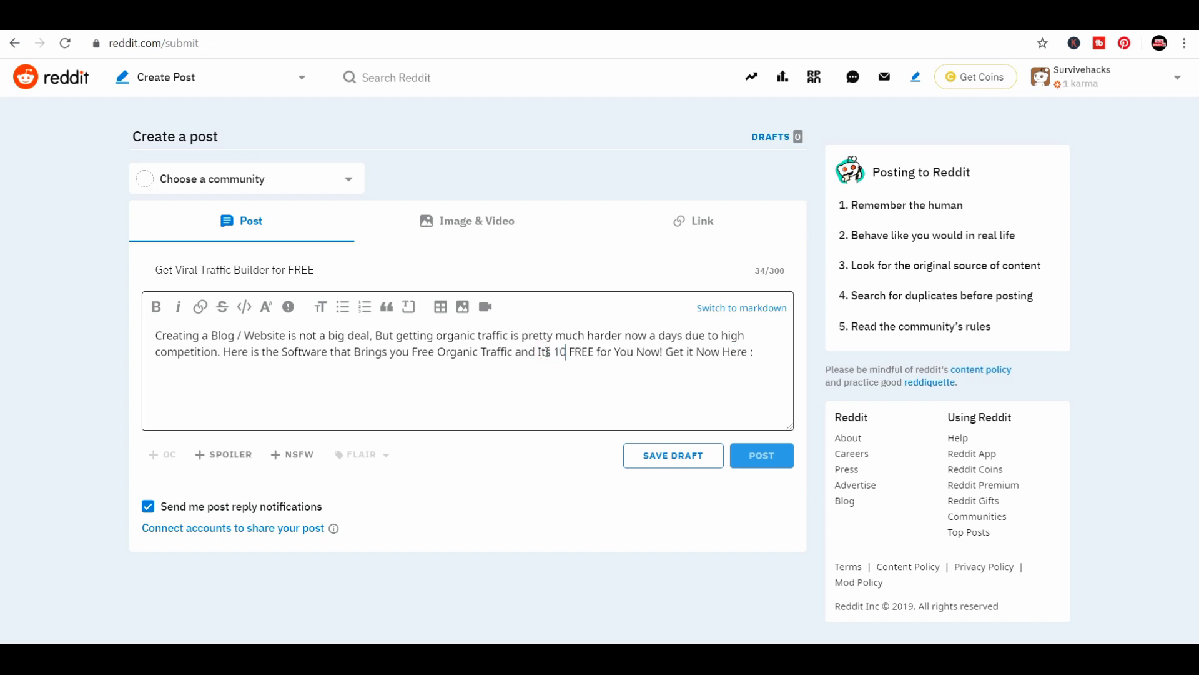
pyautogui.write('%')
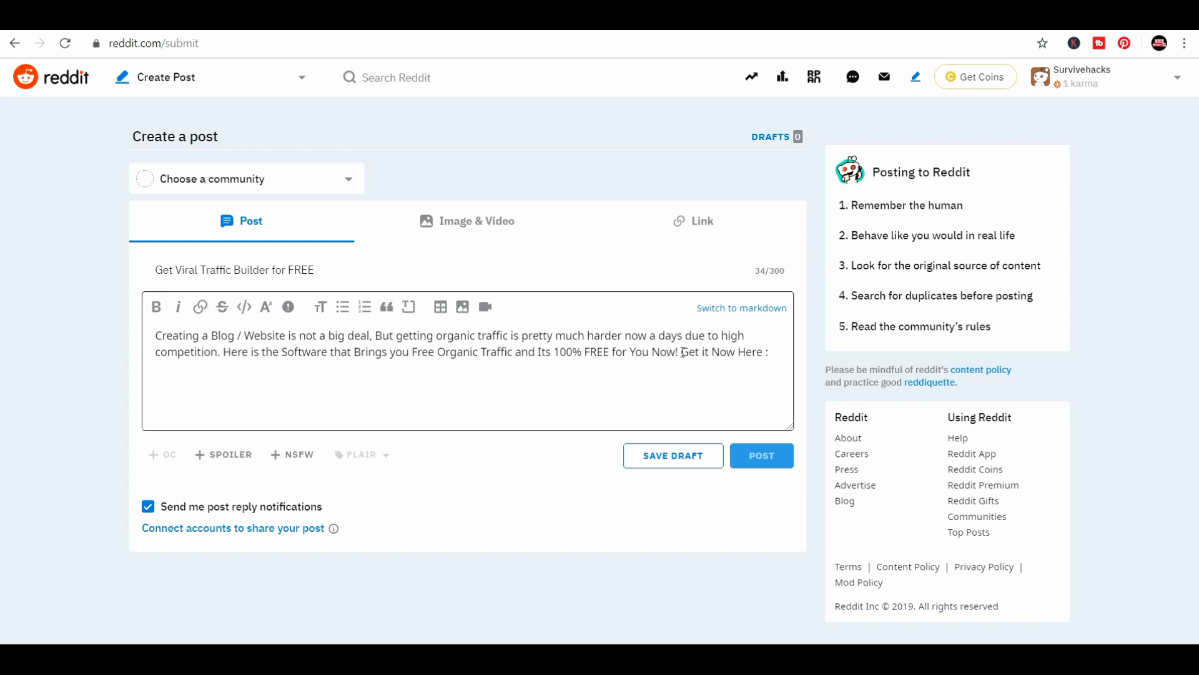
pyautogui.press('Return')
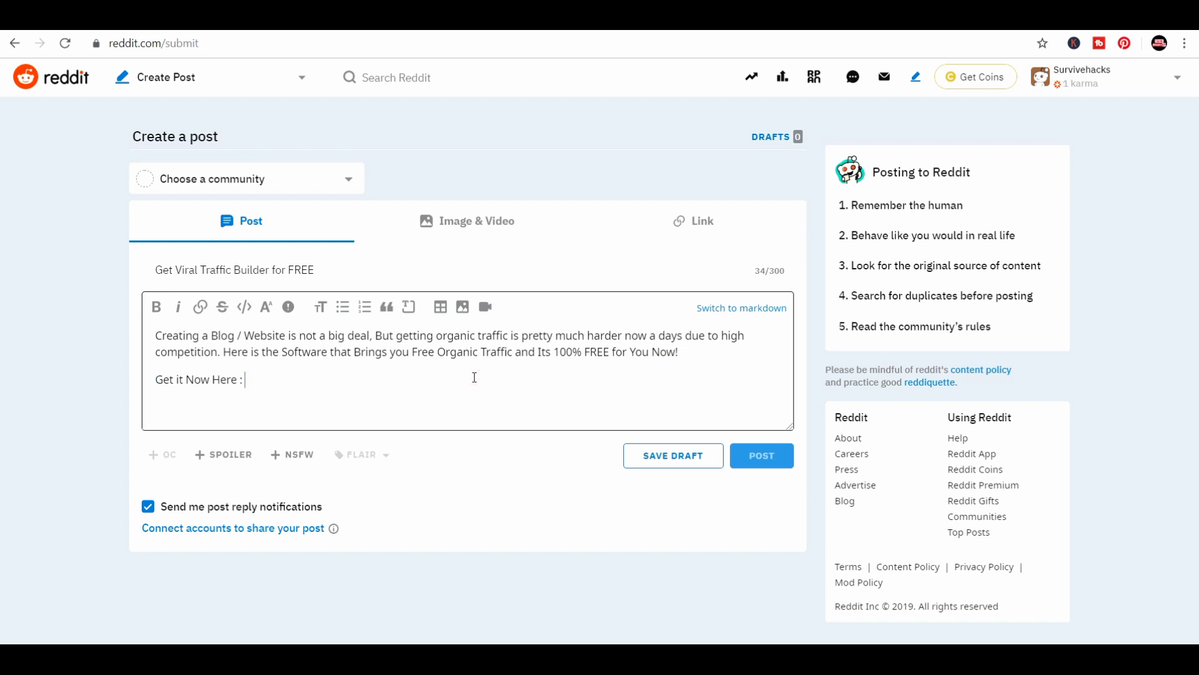
pyautogui.write('https://survivehacks.com/')
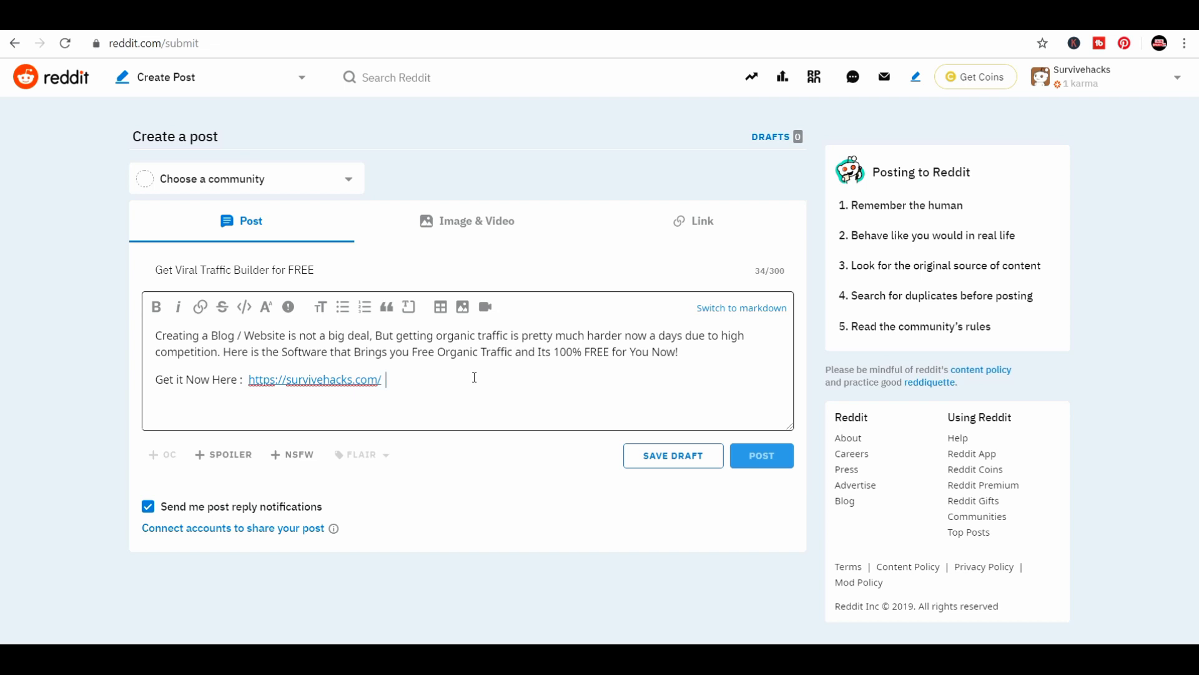
# Open the community choices for the post and look through the joined communities
pyautogui.click(349, 181)
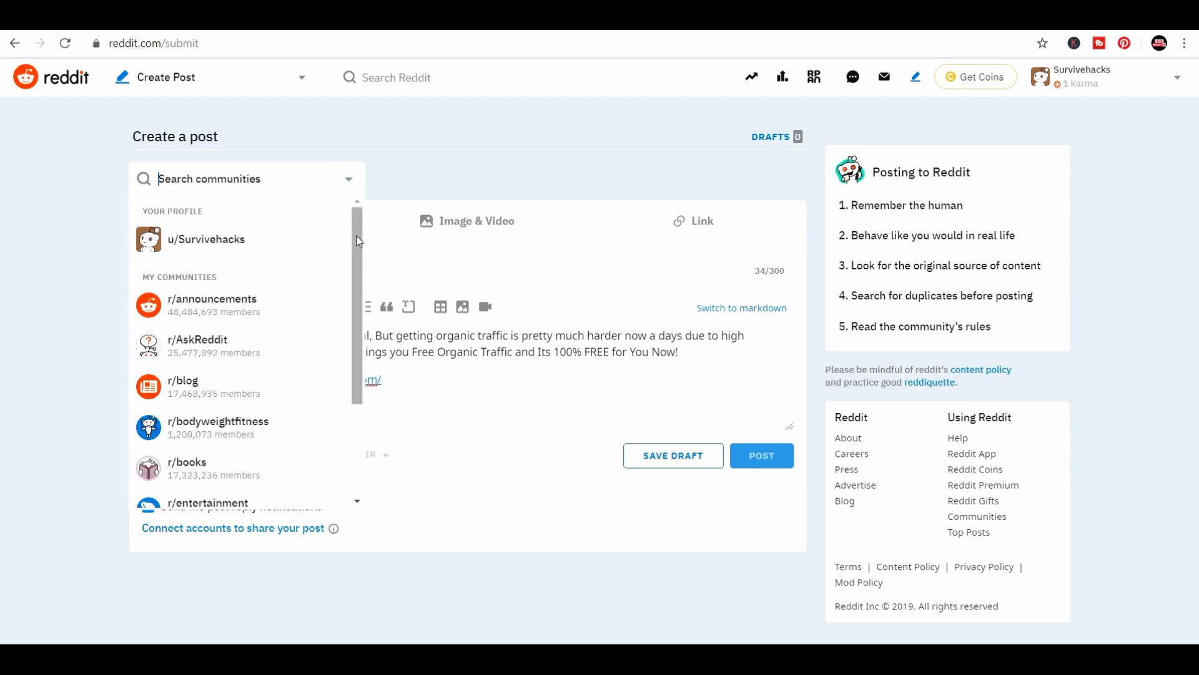
pyautogui.moveTo(359, 241); pyautogui.dragTo(361, 311)
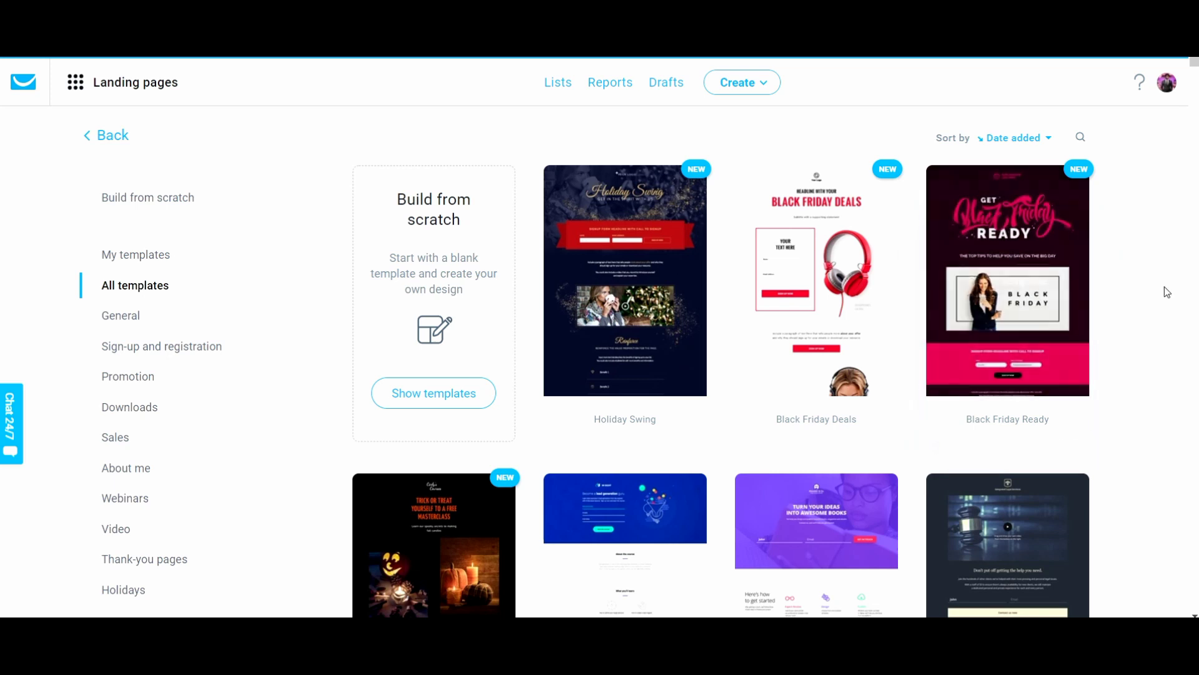
# Look through the designs in the full landing page template gallery
pyautogui.scroll(-3, 1165, 286)
pyautogui.scroll(-7, 1165, 287)
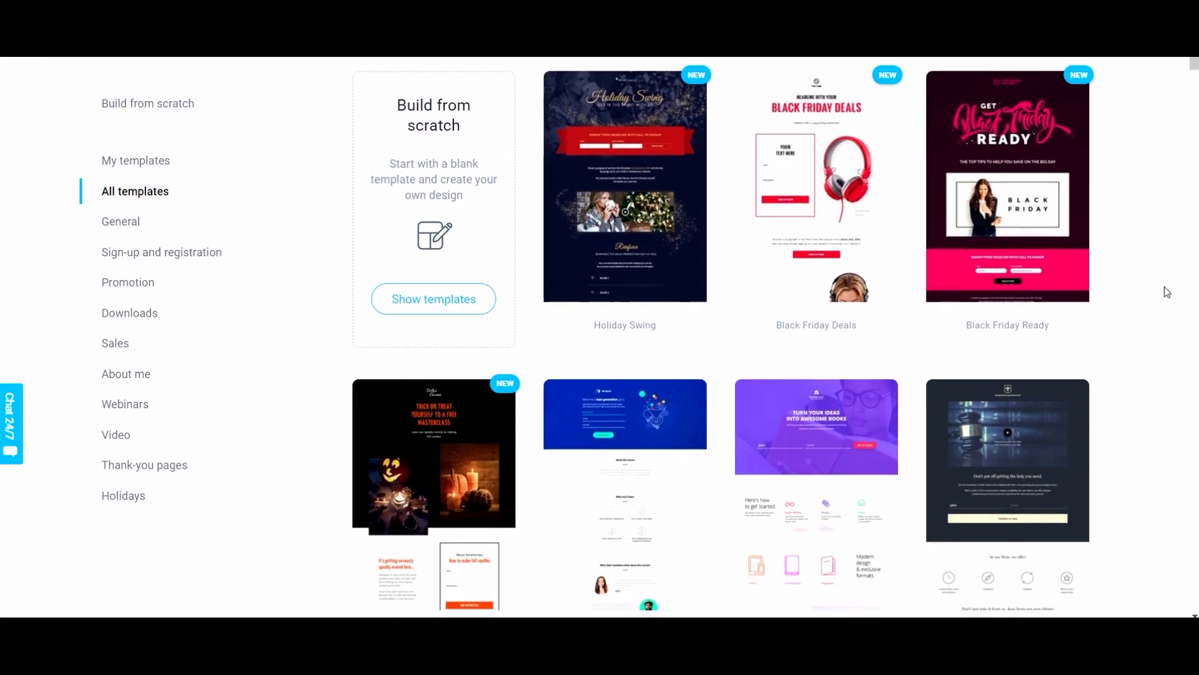
pyautogui.scroll(-5, 1165, 286)
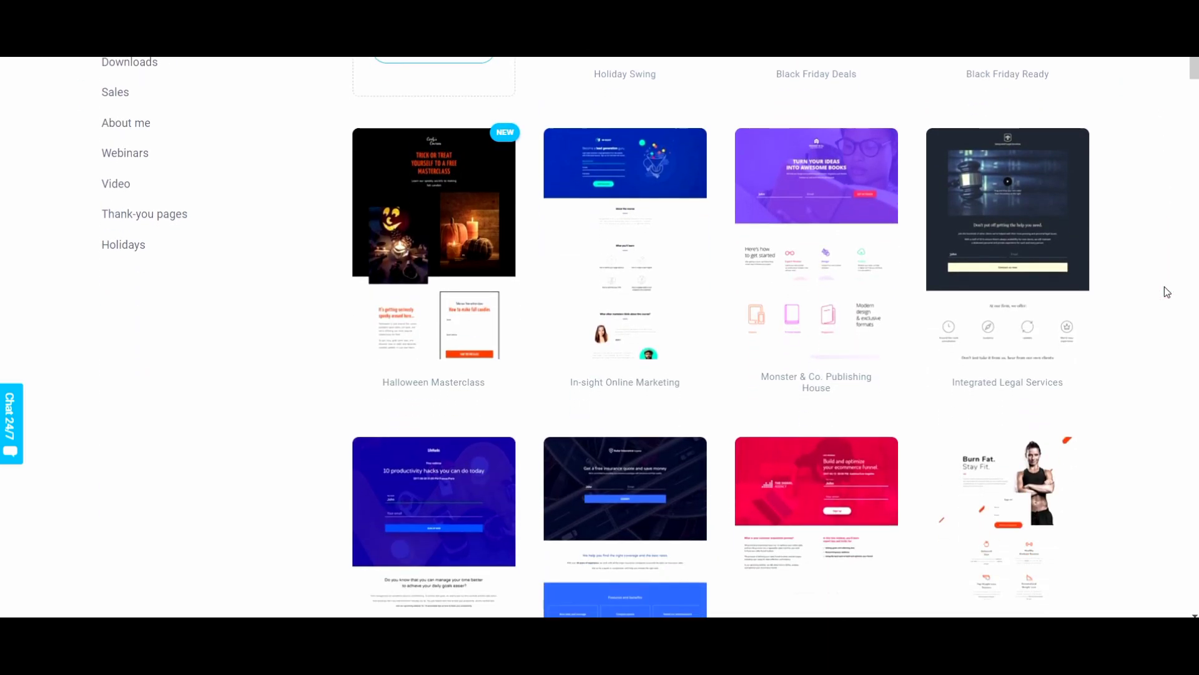
pyautogui.scroll(-9, 1165, 287)
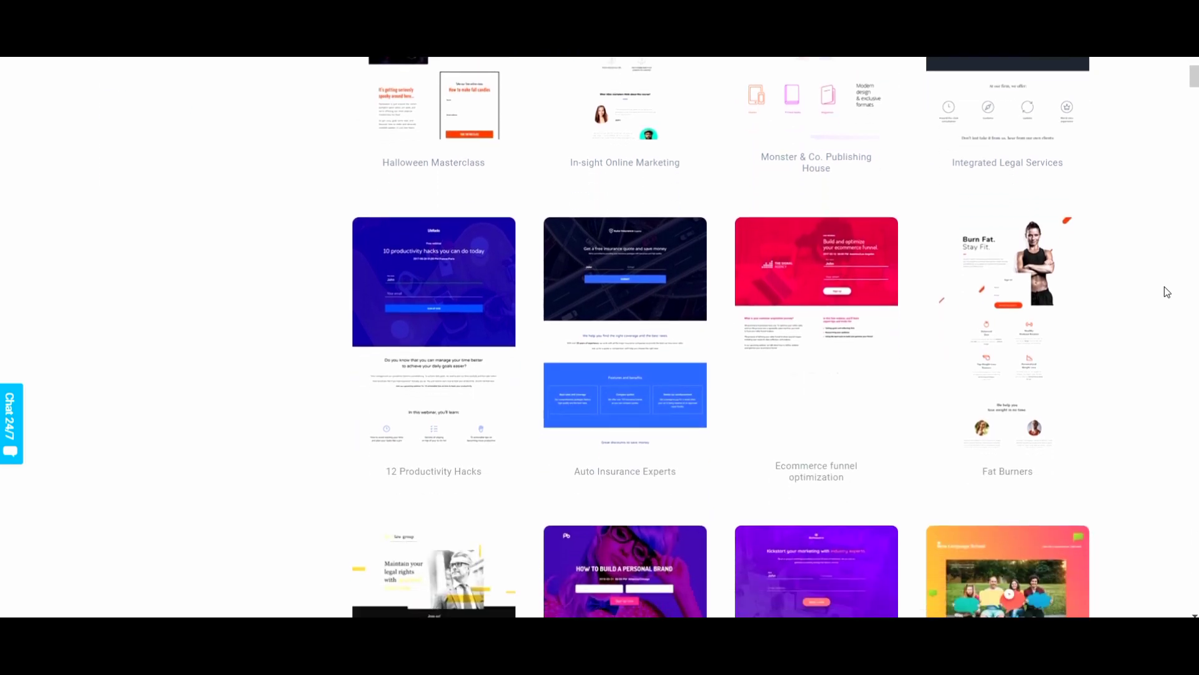
# Examine the business, real estate, fitness and weight loss designs further down the gallery of all landing page templates
pyautogui.scroll(-5, 1165, 288)
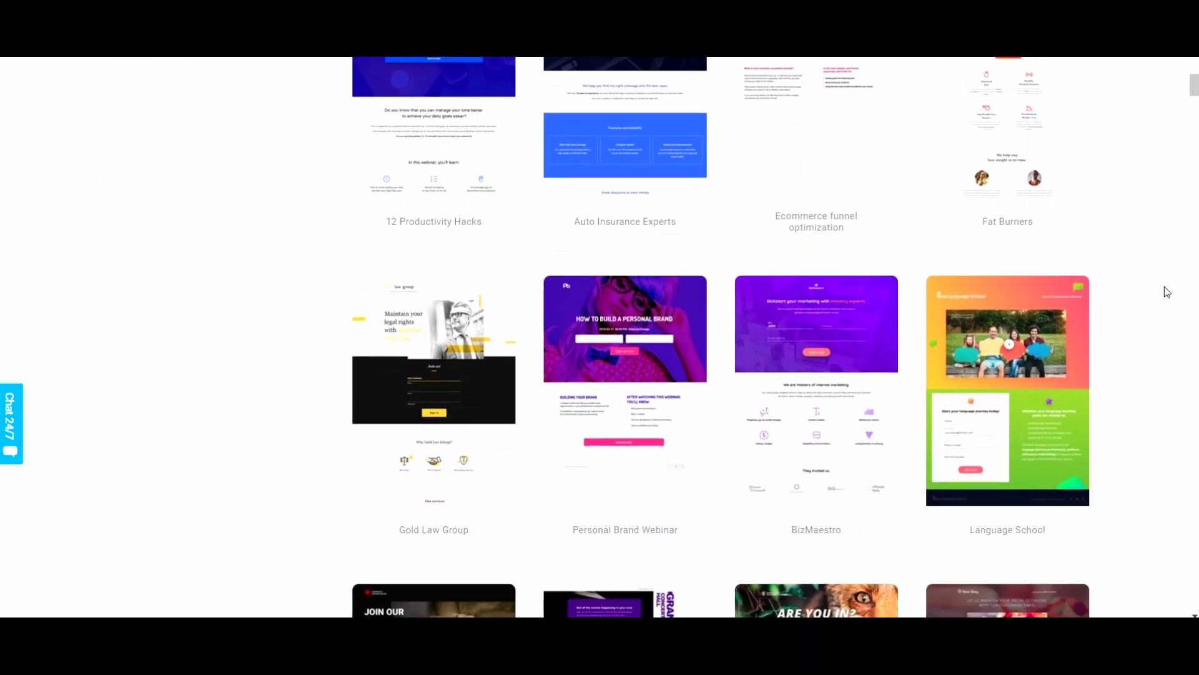
pyautogui.scroll(-8, 1164, 287)
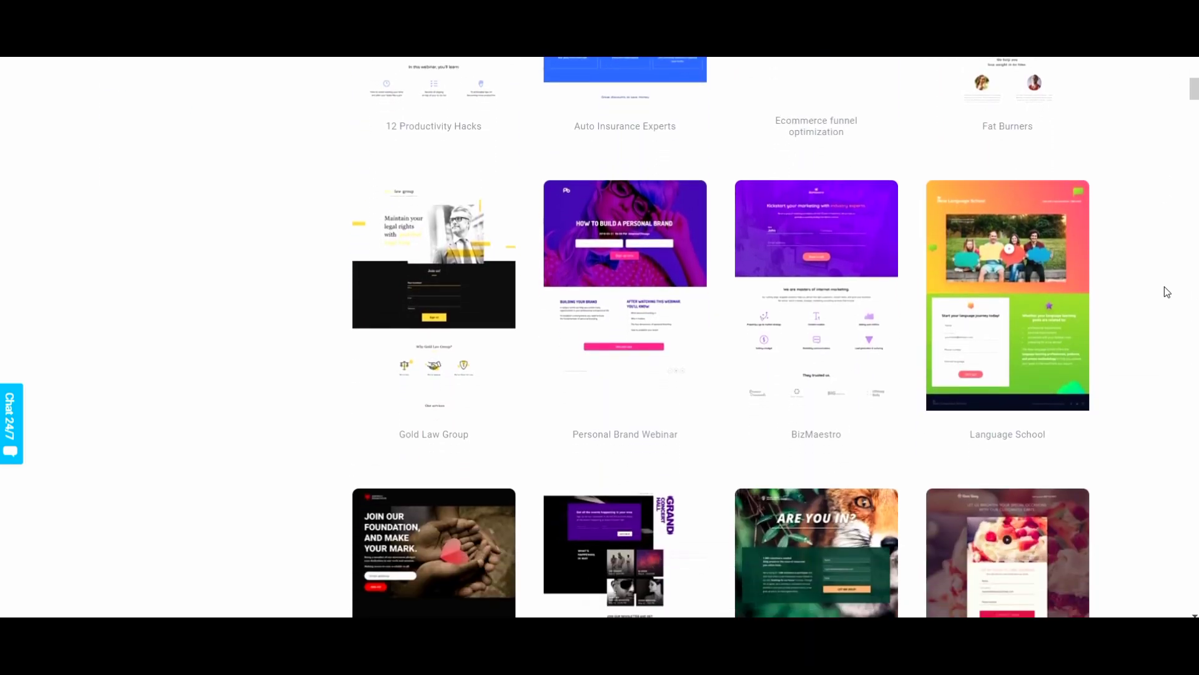
pyautogui.scroll(-11, 1164, 286)
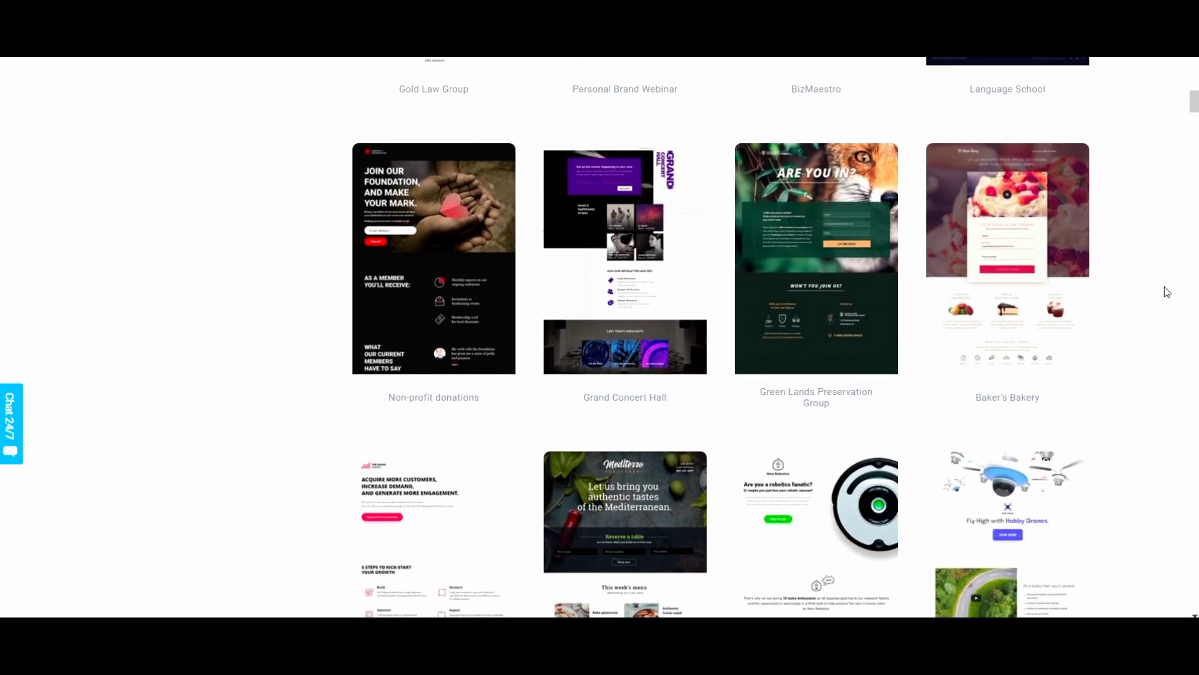
pyautogui.scroll(-15, 1164, 286)
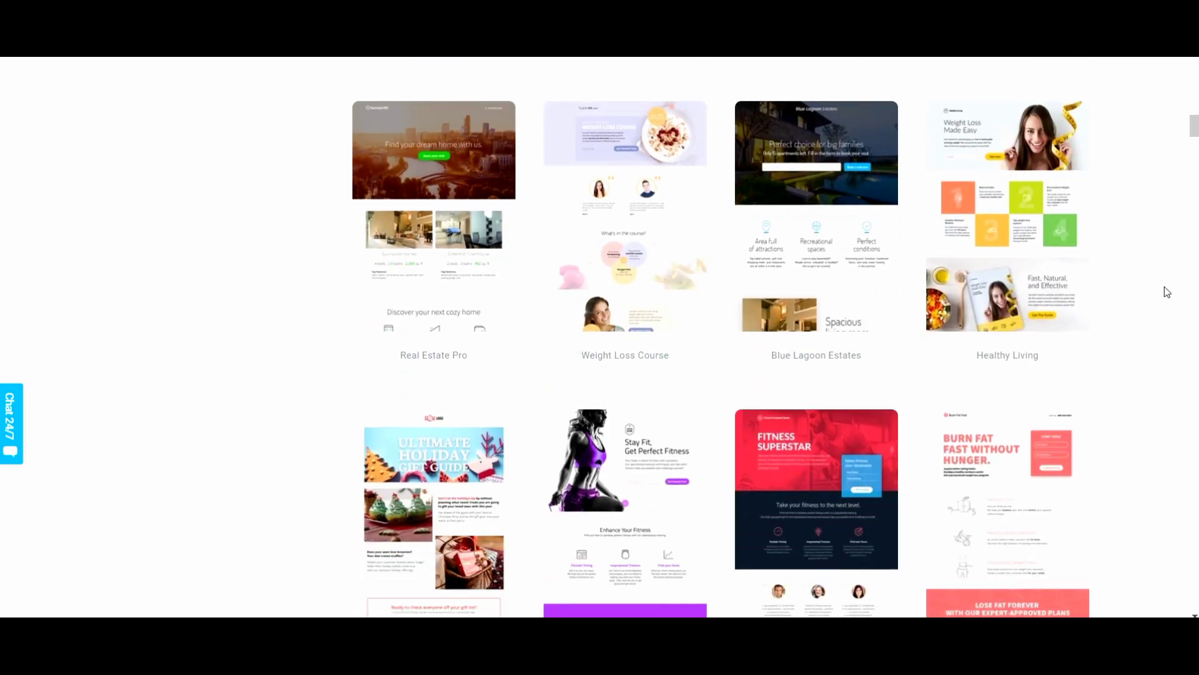
pyautogui.scroll(-6, 1165, 286)
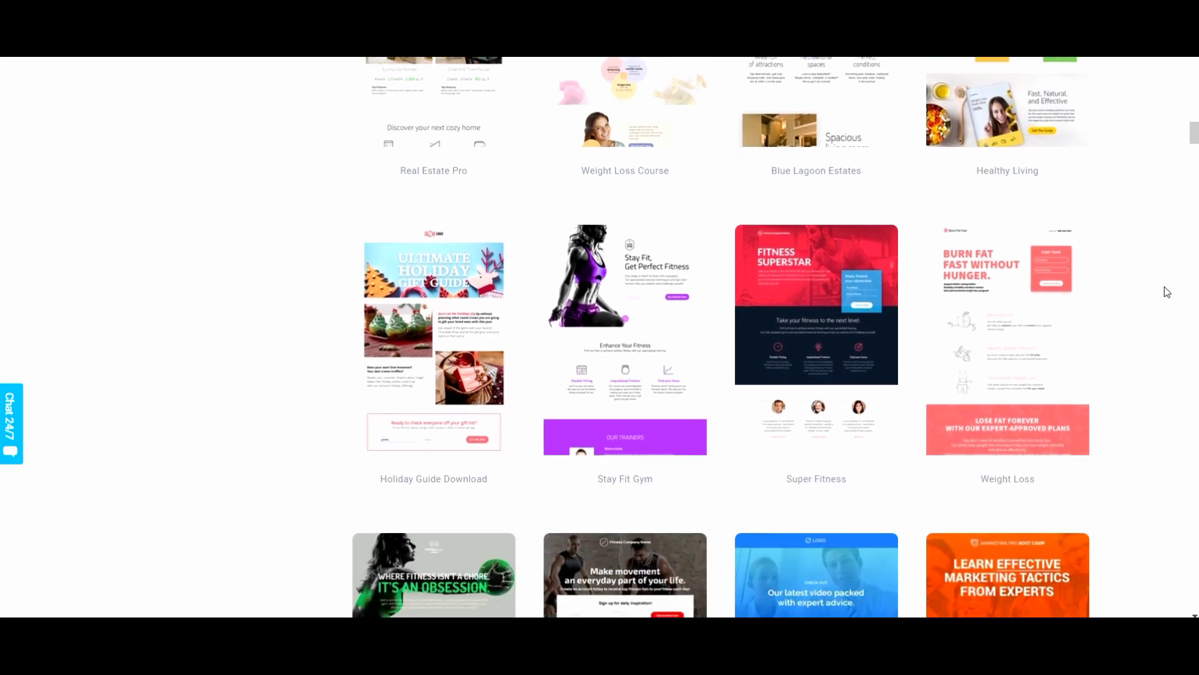
pyautogui.scroll(-2, 1165, 292)
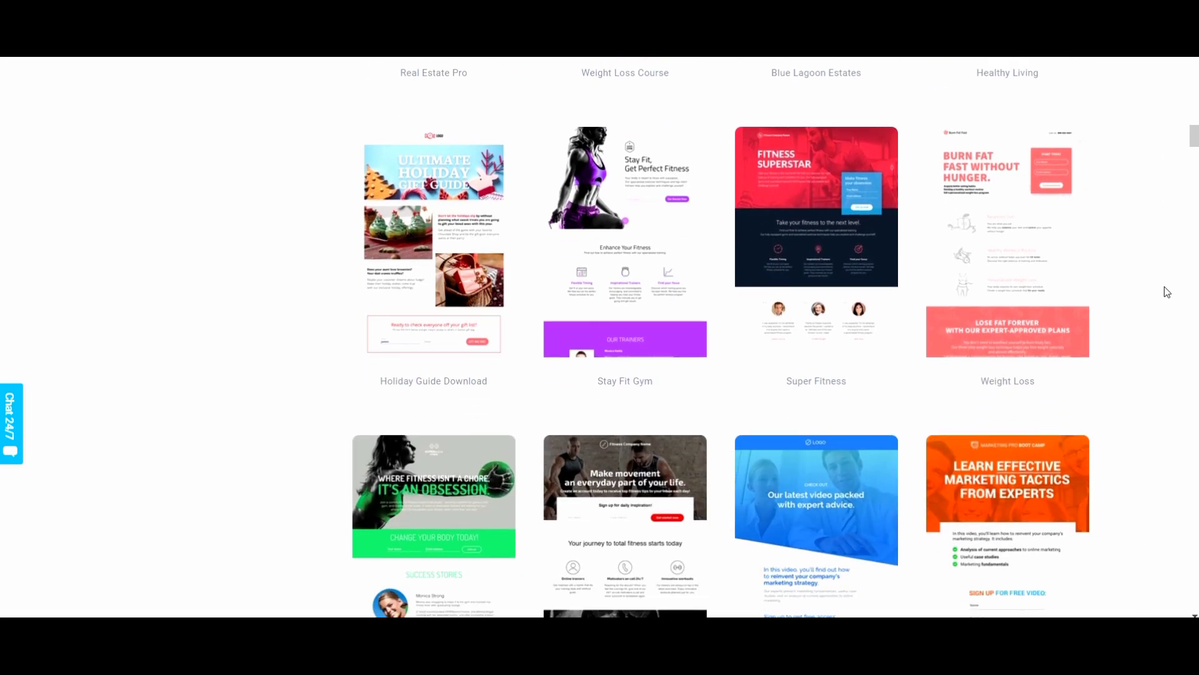
pyautogui.scroll(-1, 1164, 286)
pyautogui.scroll(1, 1165, 286)
pyautogui.scroll(-1, 1165, 286)
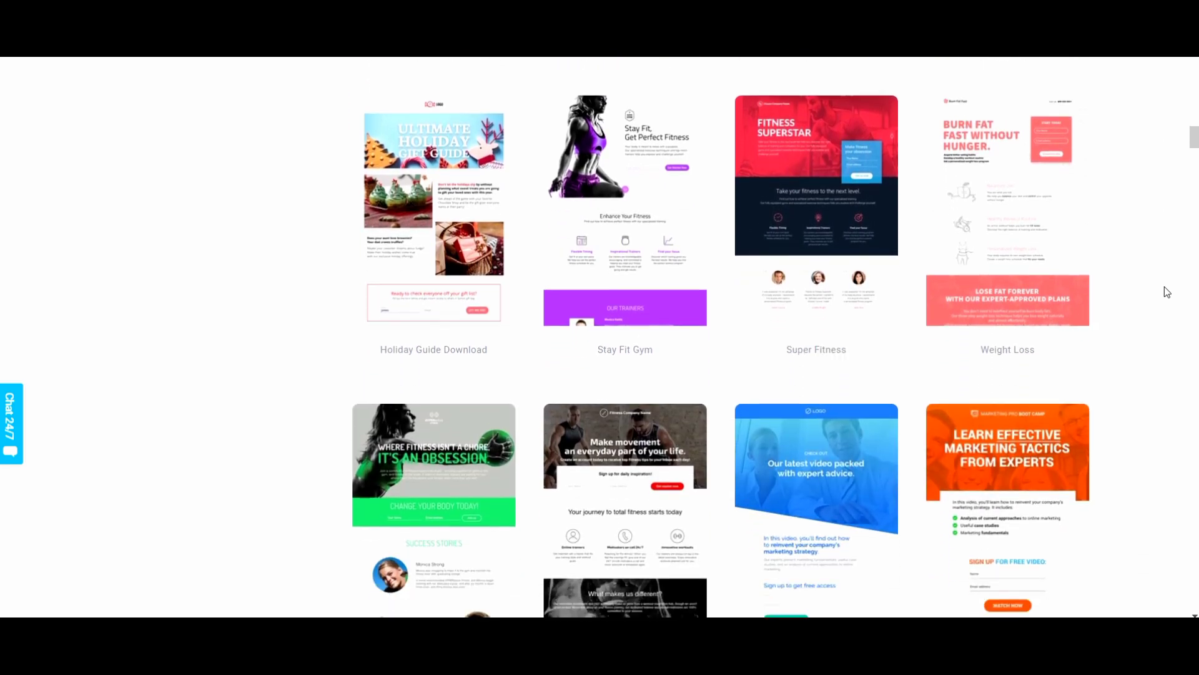
pyautogui.moveTo(681, 320)
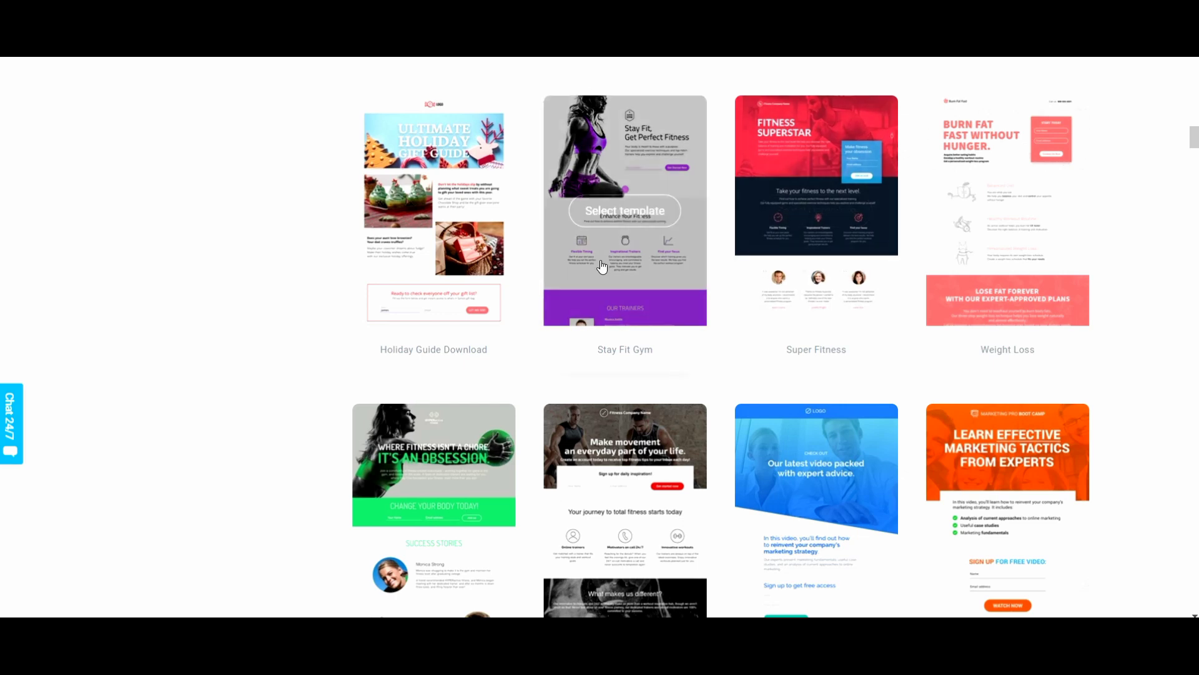
pyautogui.moveTo(990, 254)
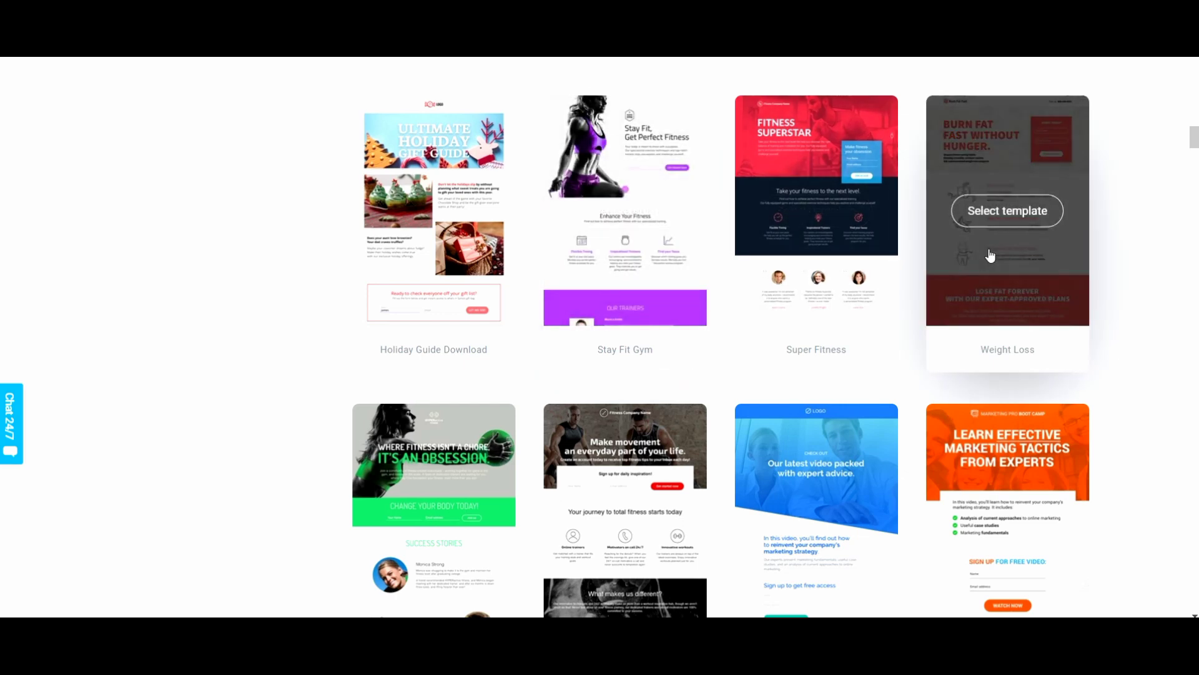
# Filter the landing page templates to the Sales category and look over its first designs, including Thanksgiving Sale
pyautogui.scroll(5, 990, 255)
pyautogui.scroll(20, 991, 254)
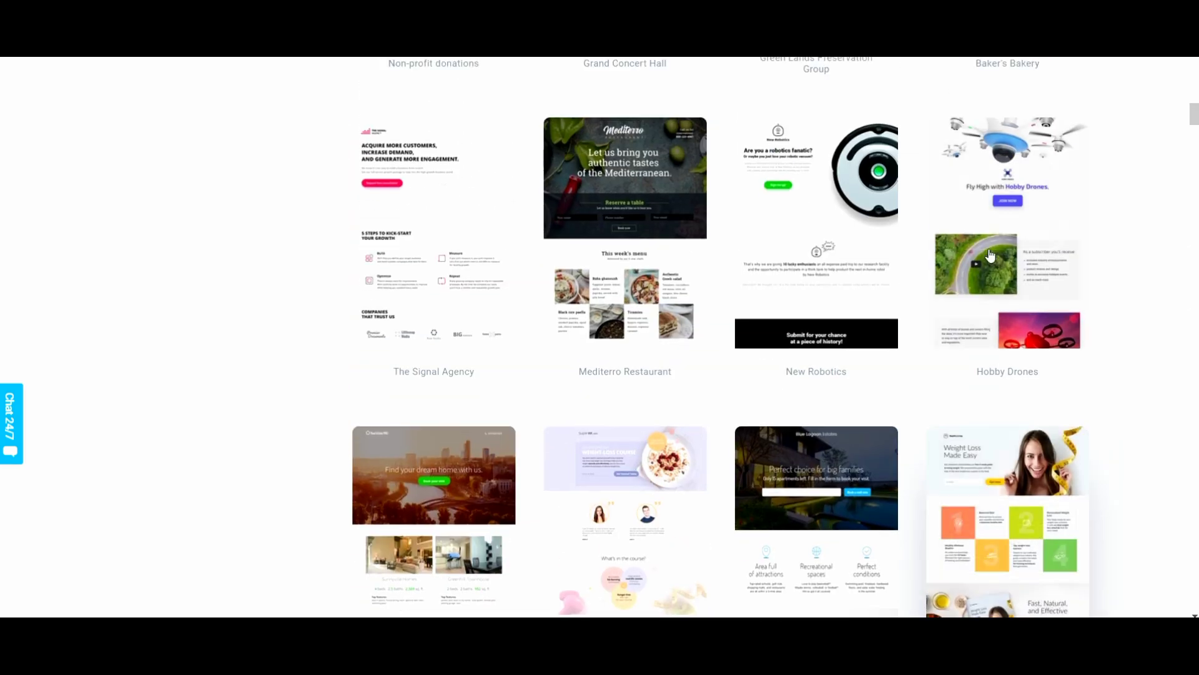
pyautogui.scroll(4, 991, 255)
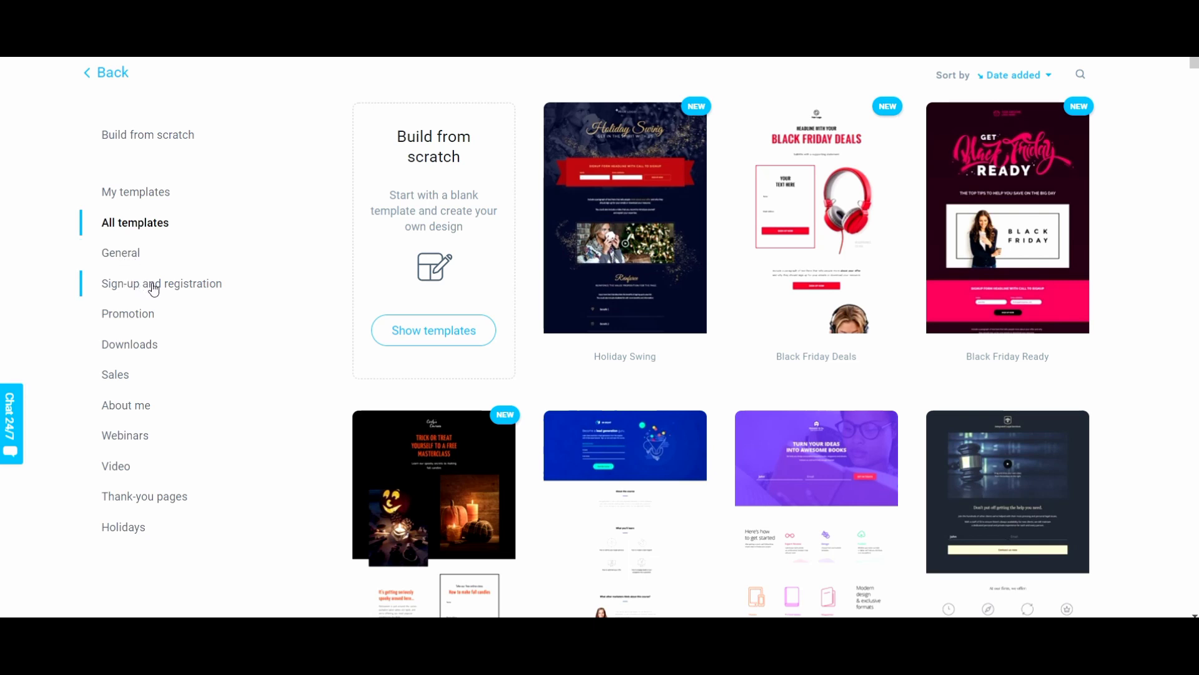
pyautogui.scroll(1, 154, 289)
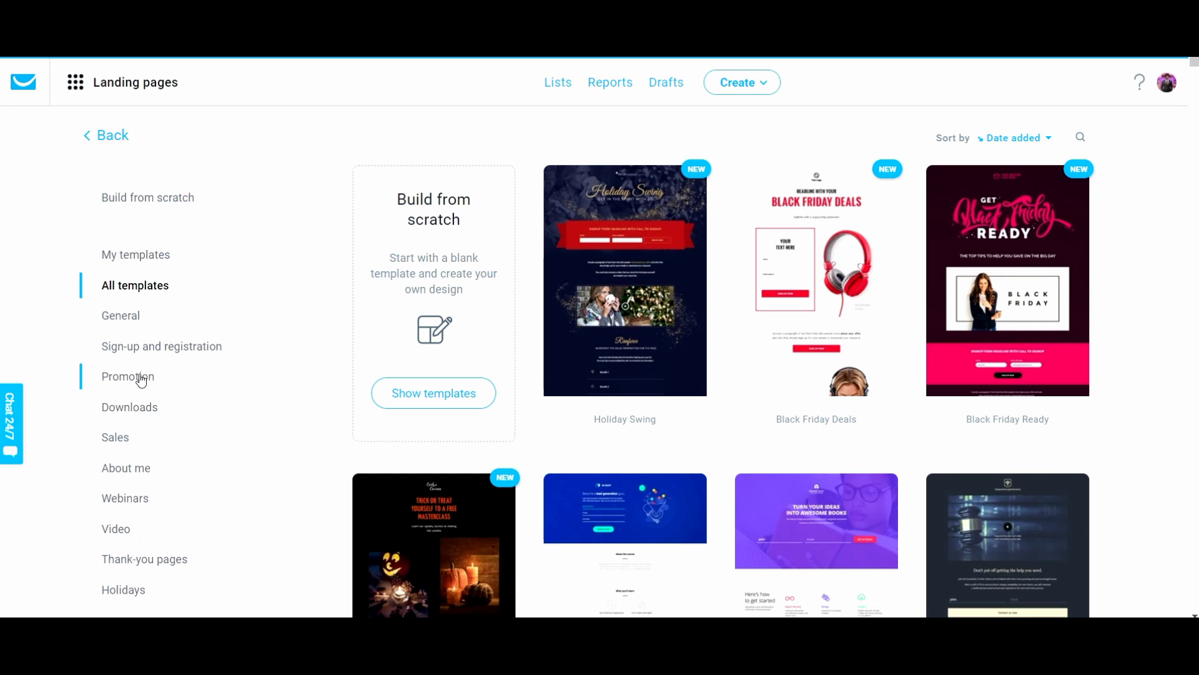
pyautogui.click(128, 444)
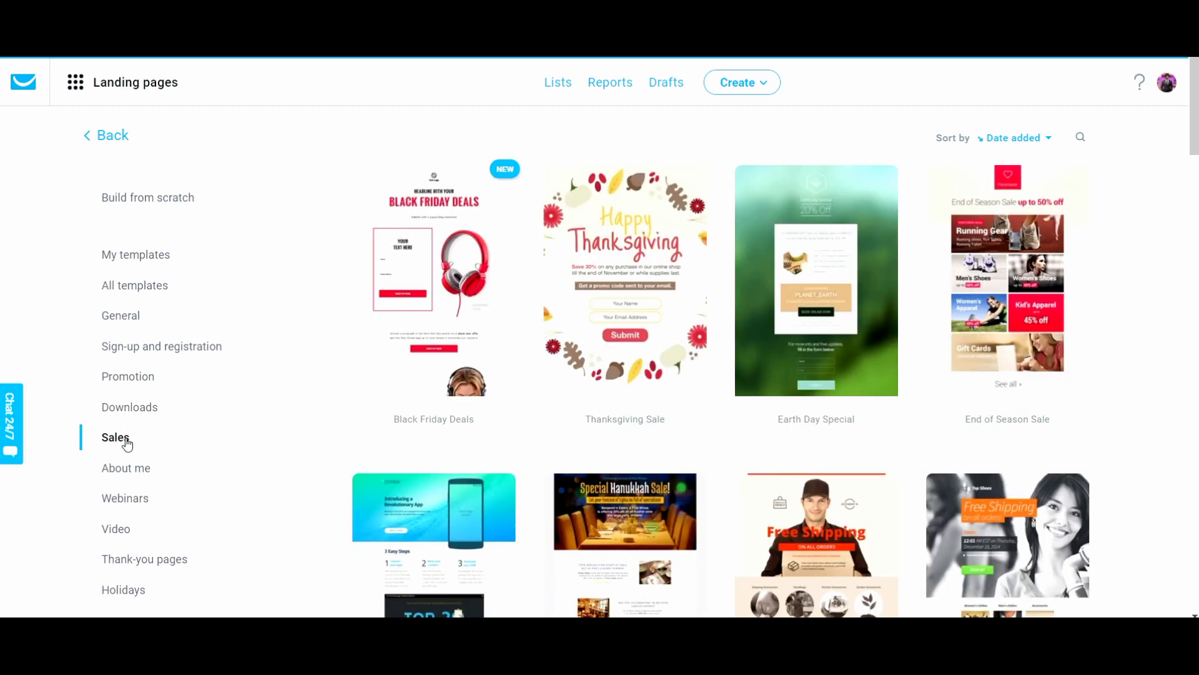
pyautogui.moveTo(613, 226)
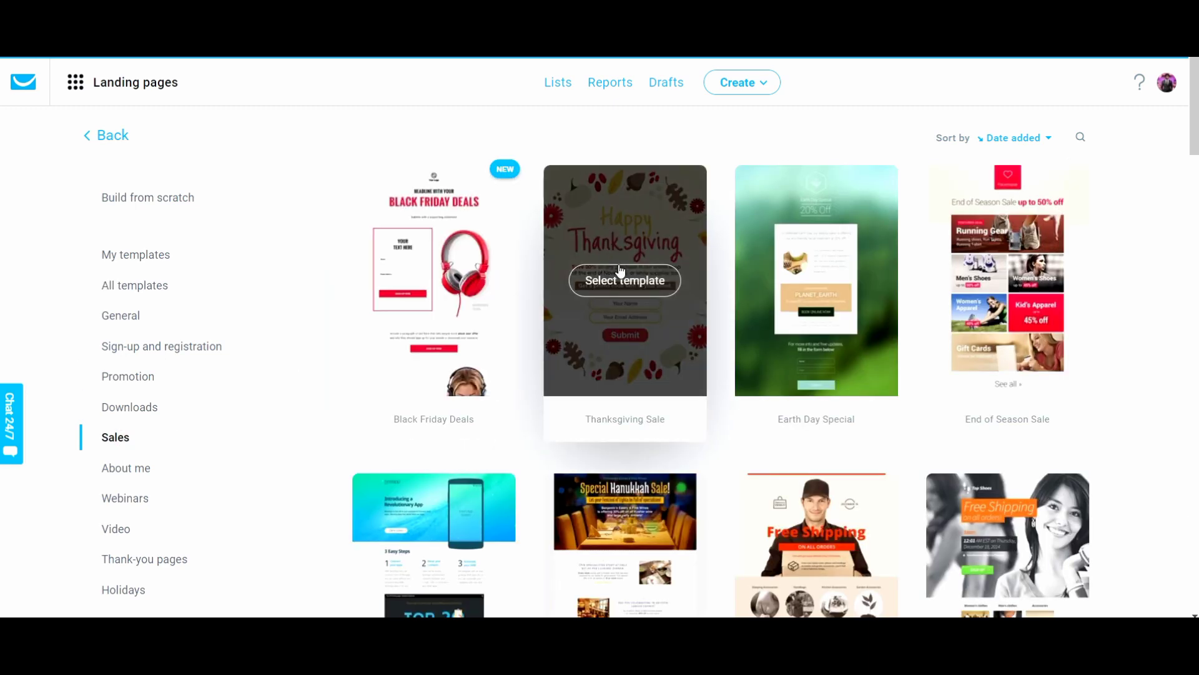
pyautogui.moveTo(962, 275)
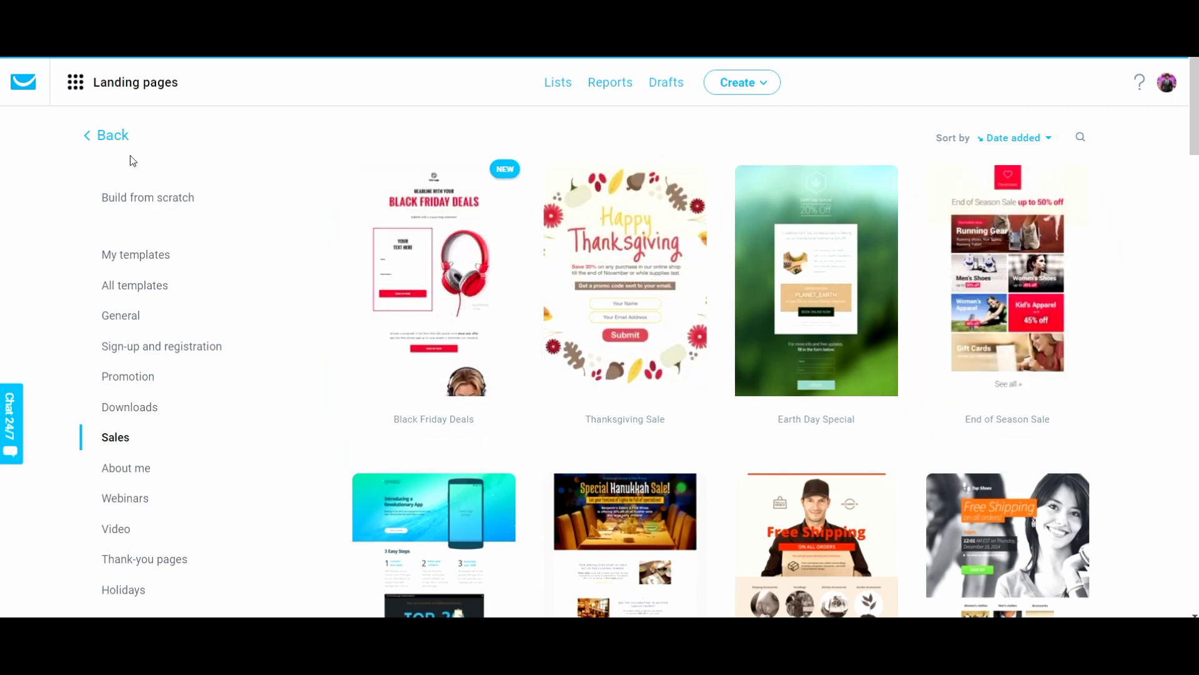
# Open the overview of available communication and growth tools
pyautogui.click(86, 95)
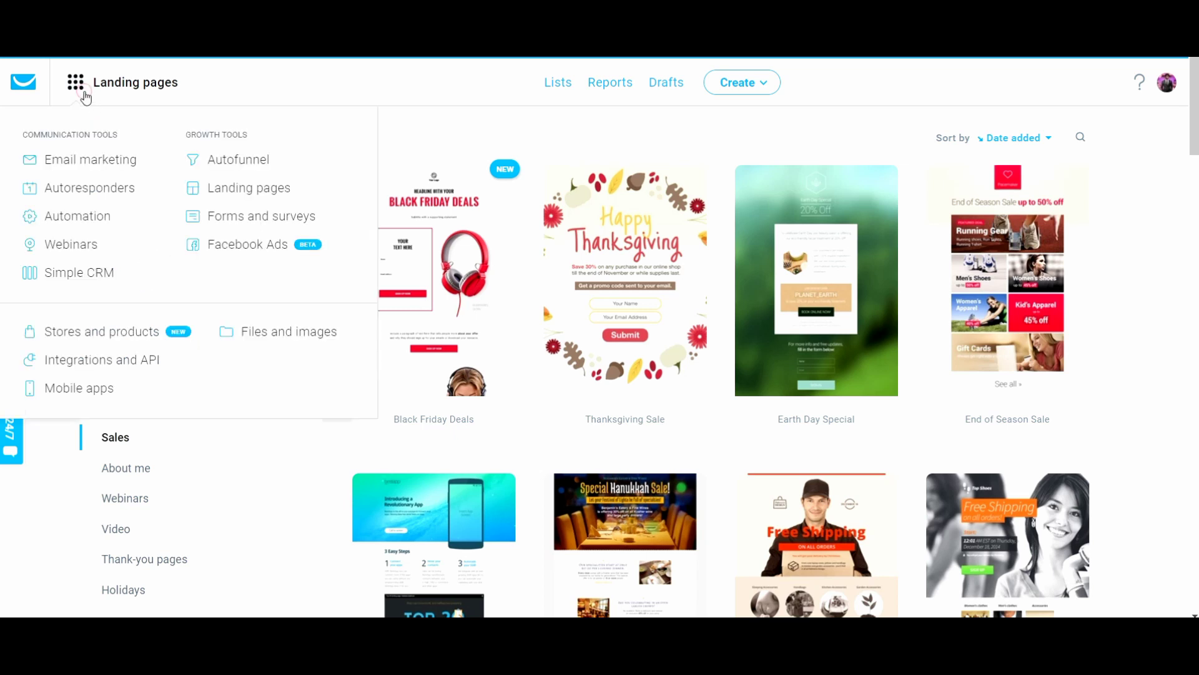